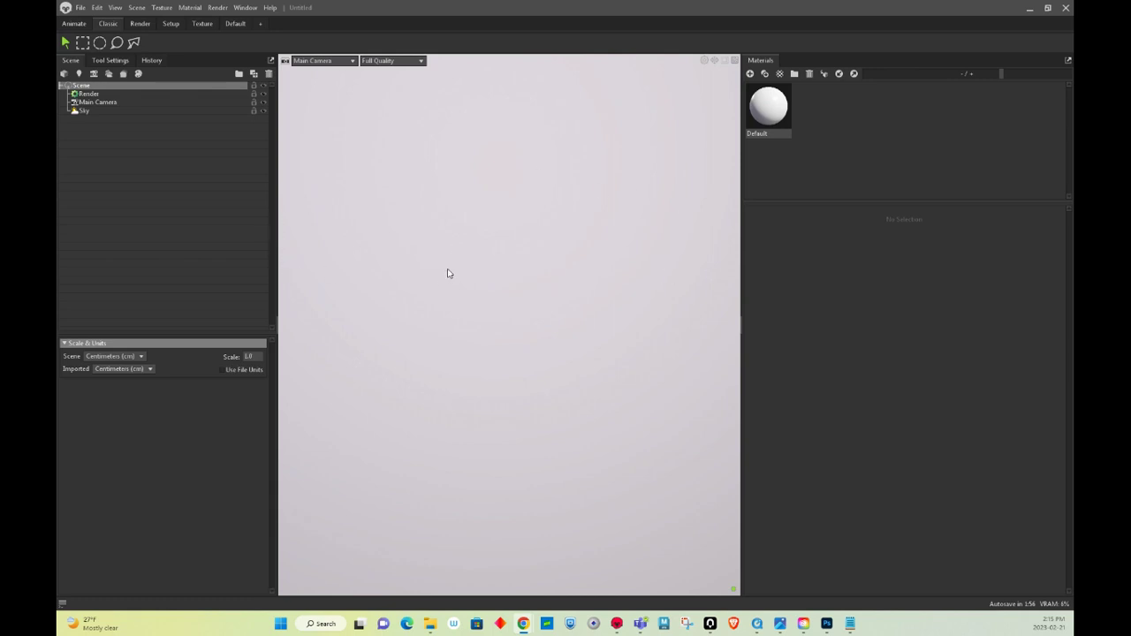
Import bucket_low4.obj from the Seneca > Surfacing1 Winter 2023 > Object folder and collapse its list of parts in the scene
click(81, 9)
click(95, 95)
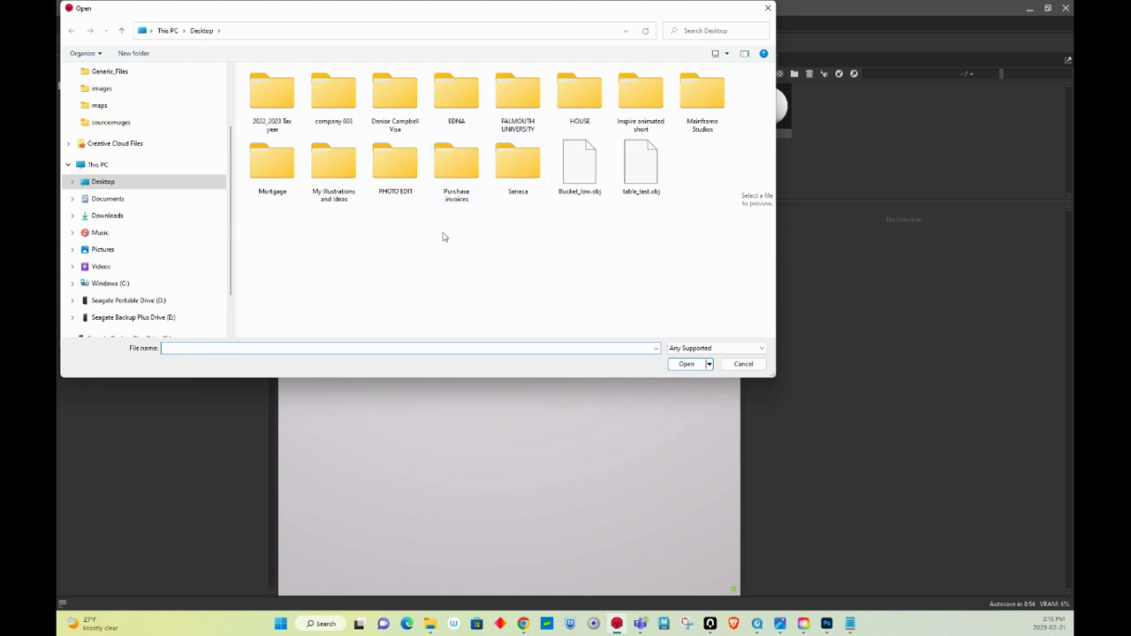
double_click(519, 172)
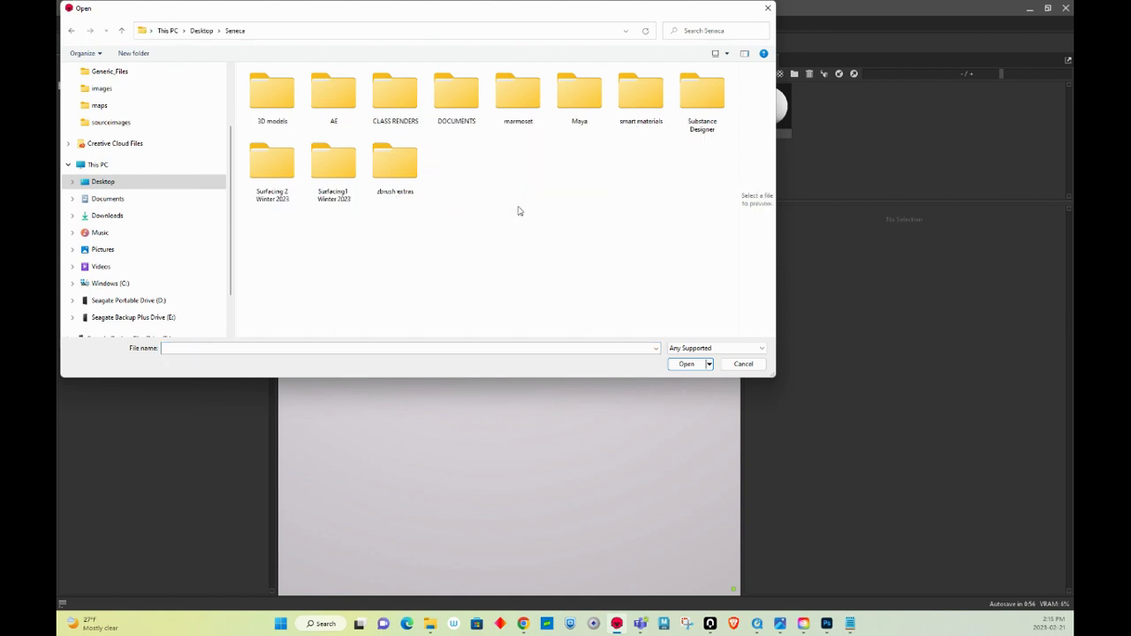
double_click(333, 168)
double_click(278, 134)
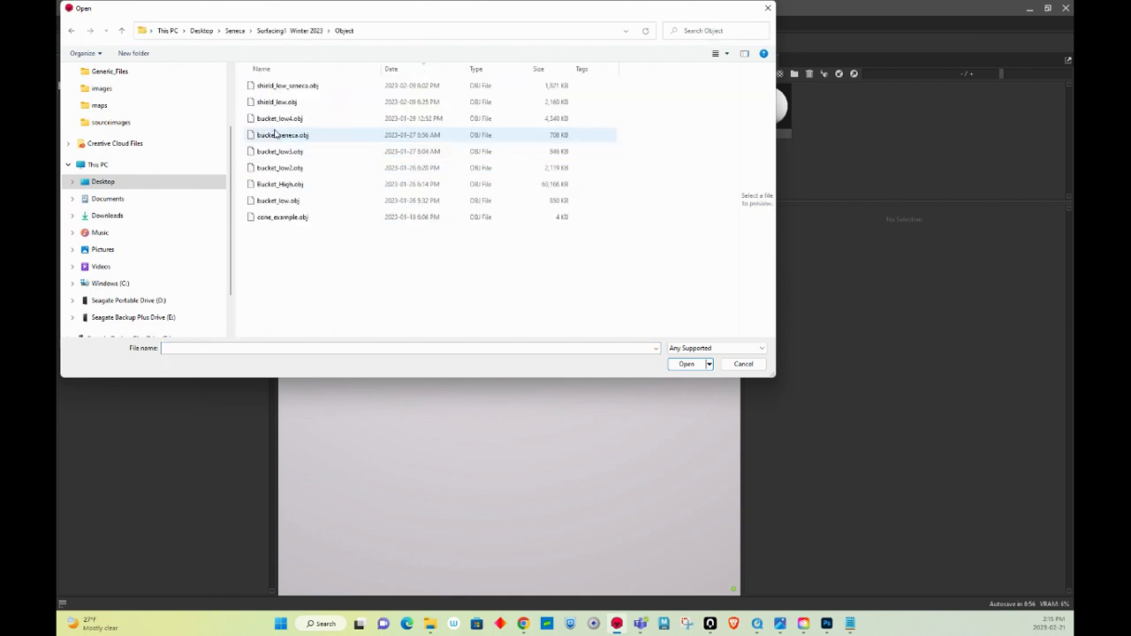
click(298, 119)
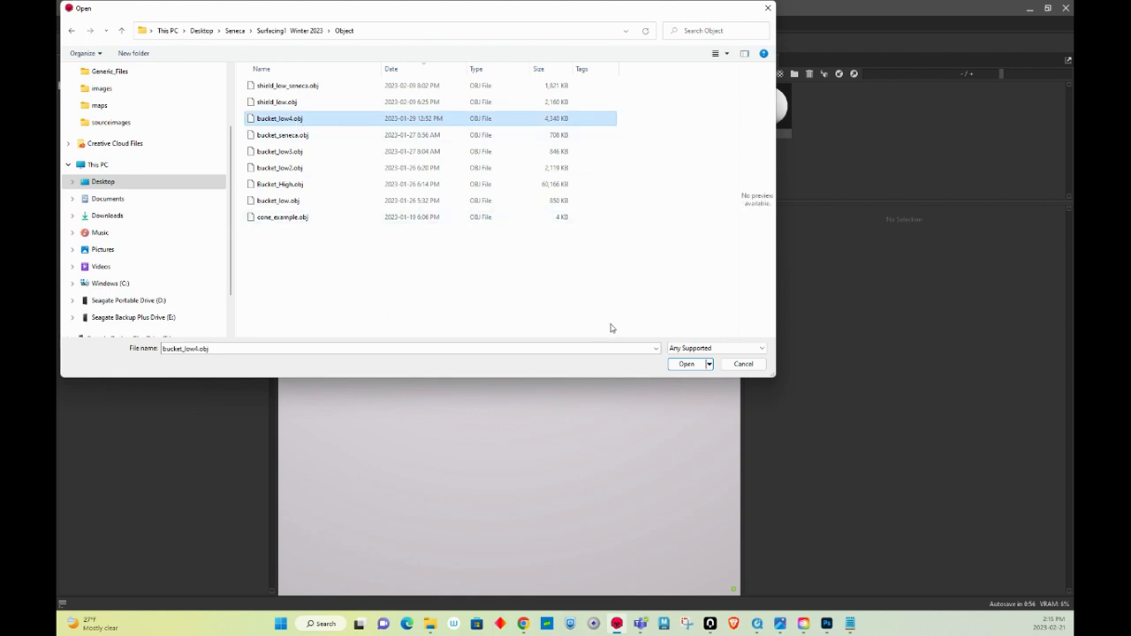
click(683, 368)
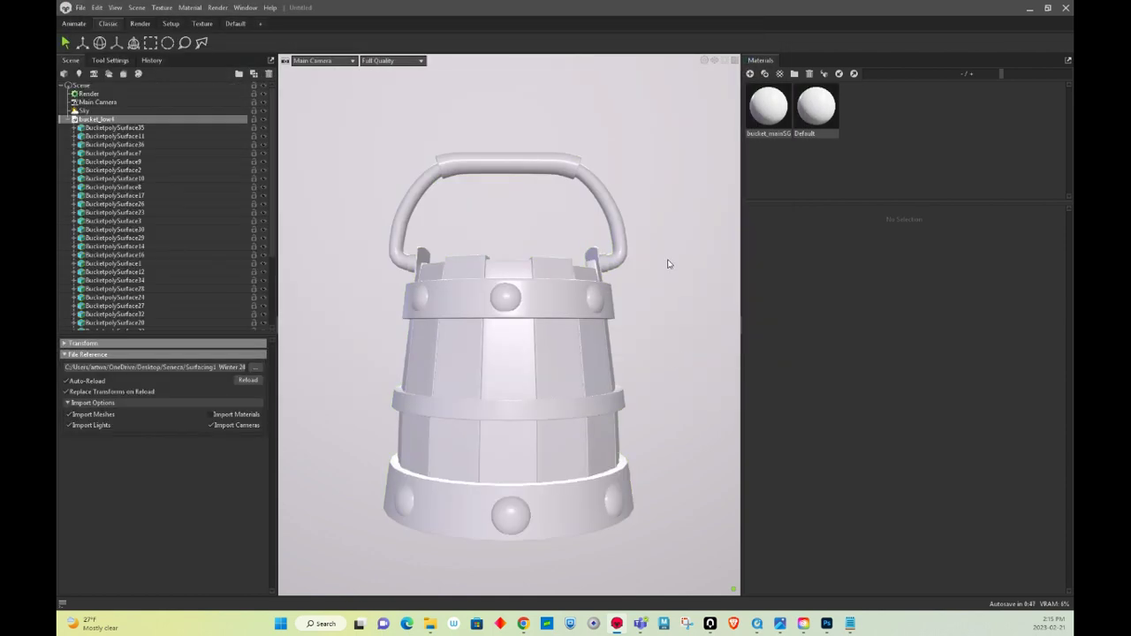
click(69, 119)
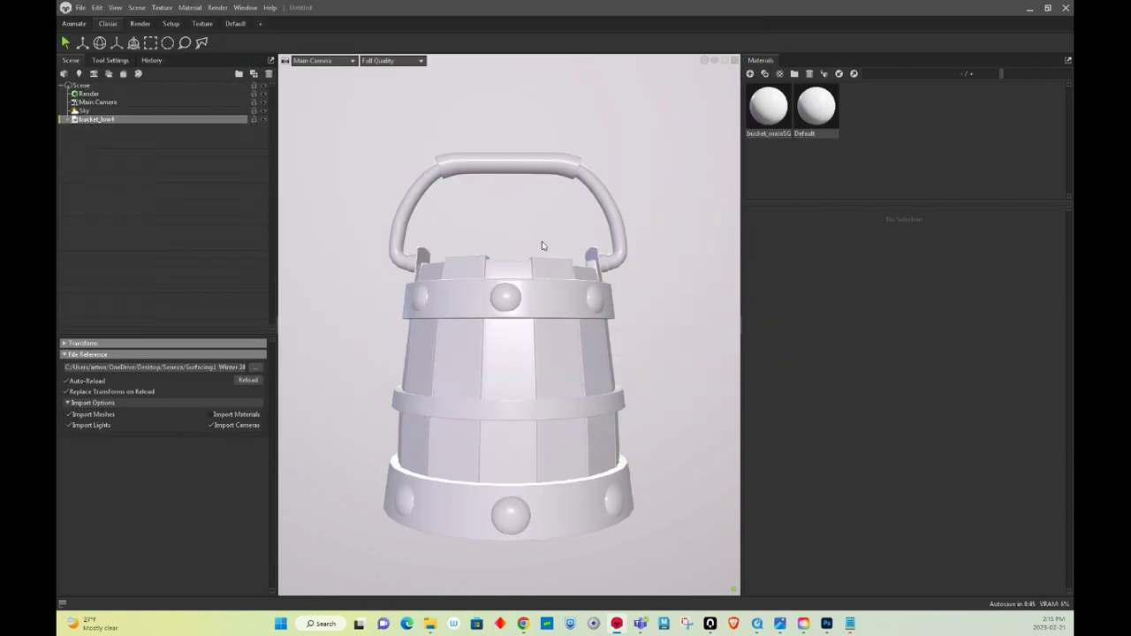
drag(573, 194, 491, 297)
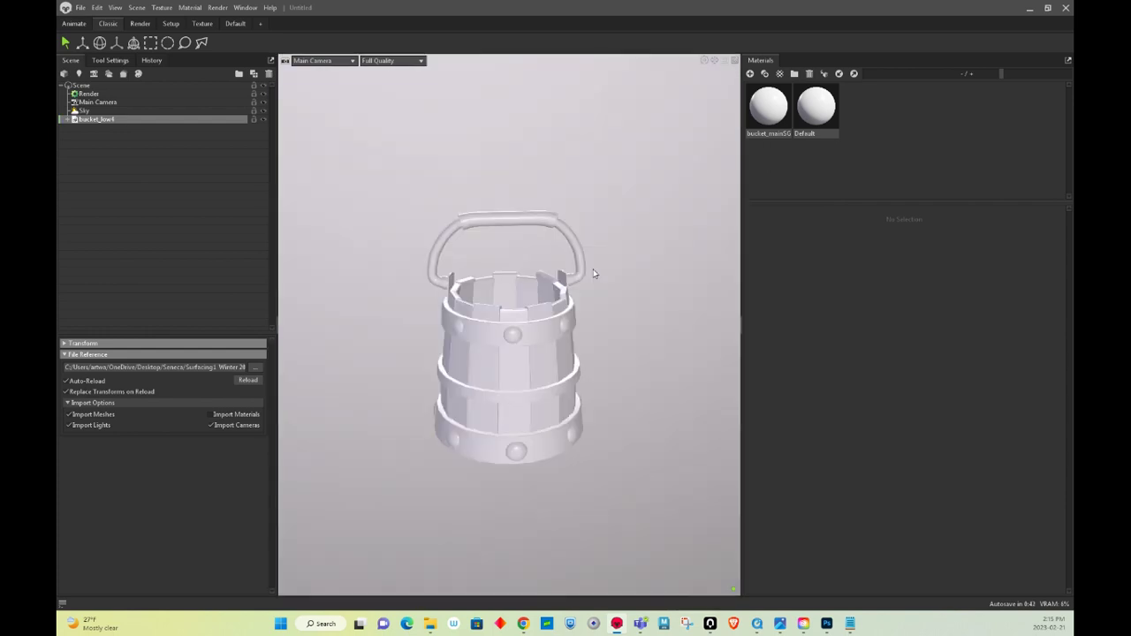
Delete the unused Default material, keeping only the imported bucket_mainSG material
click(820, 106)
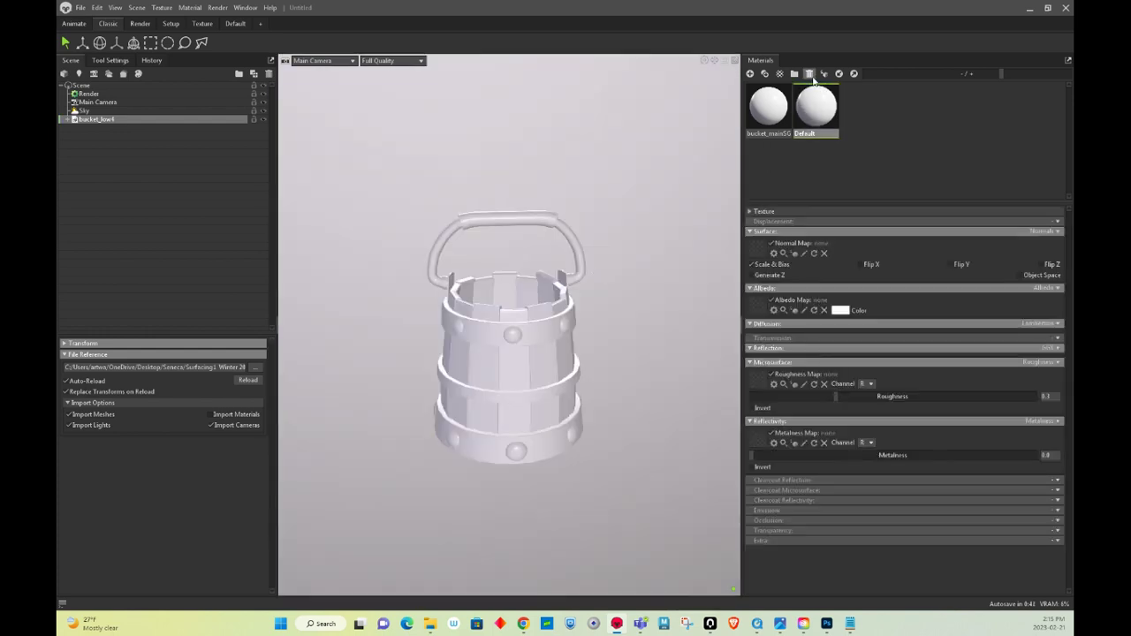
click(808, 74)
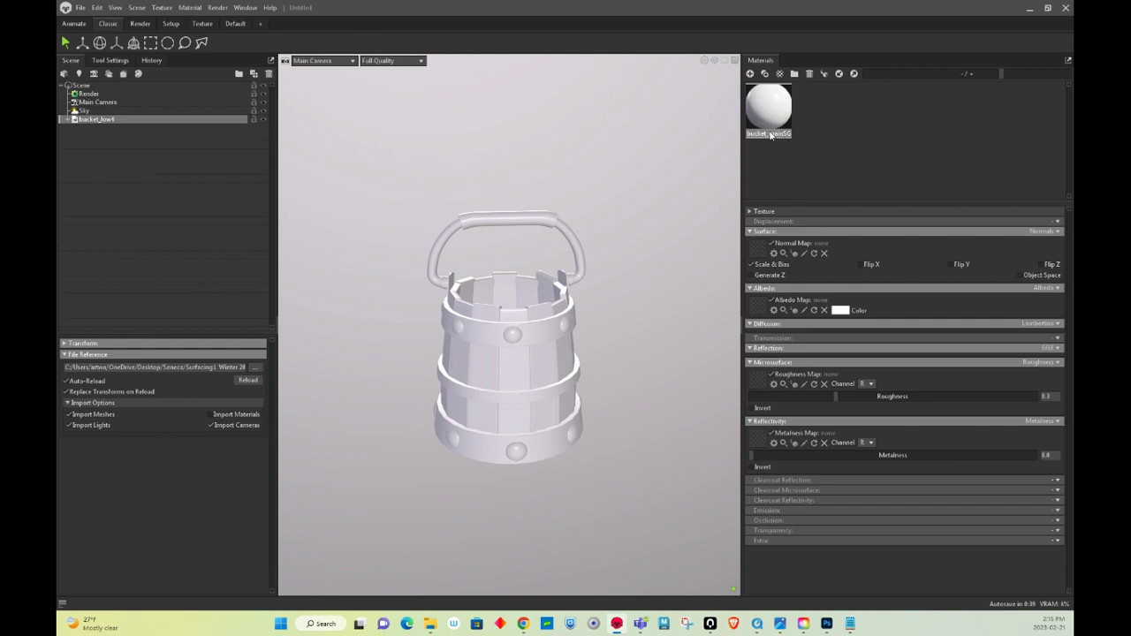
drag(522, 274, 658, 273)
scroll(587, 248, up, 5)
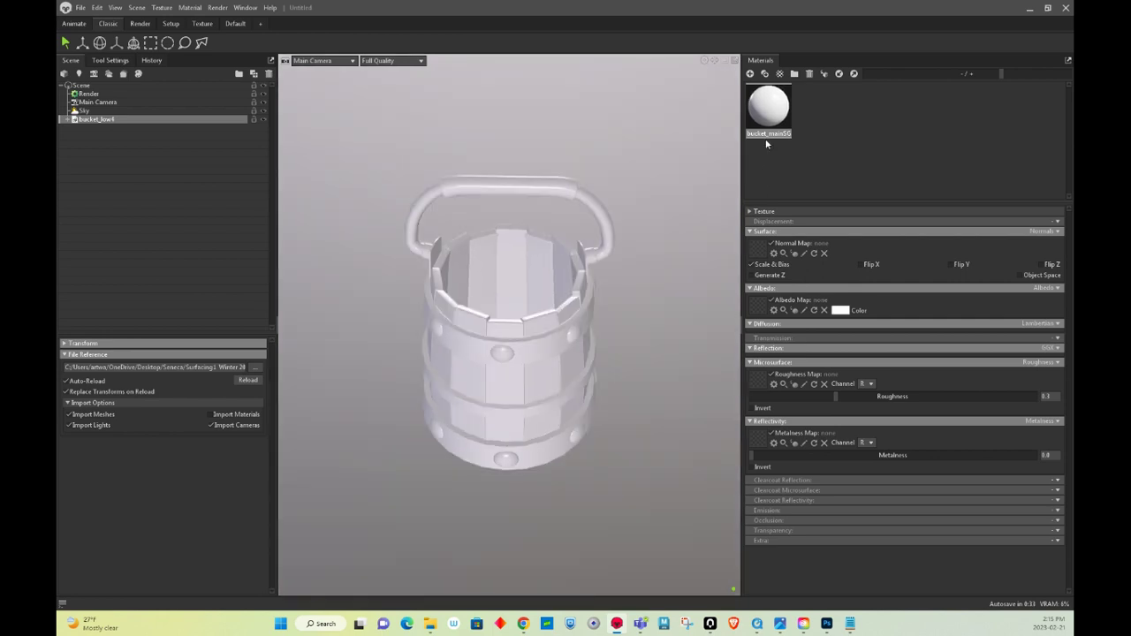
drag(553, 316, 611, 258)
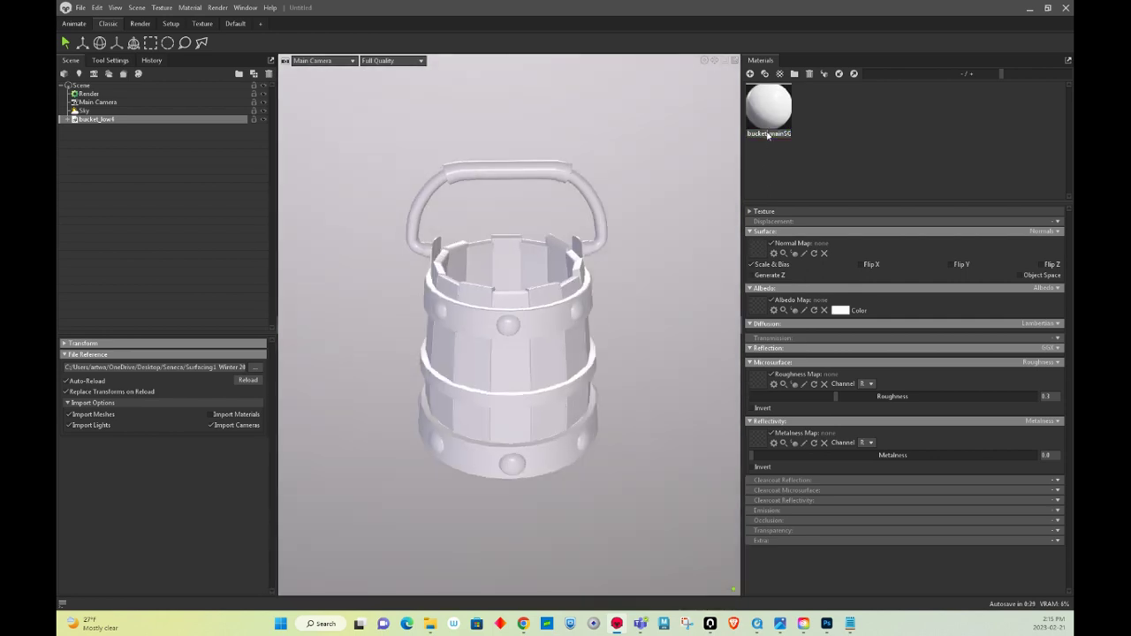
click(667, 276)
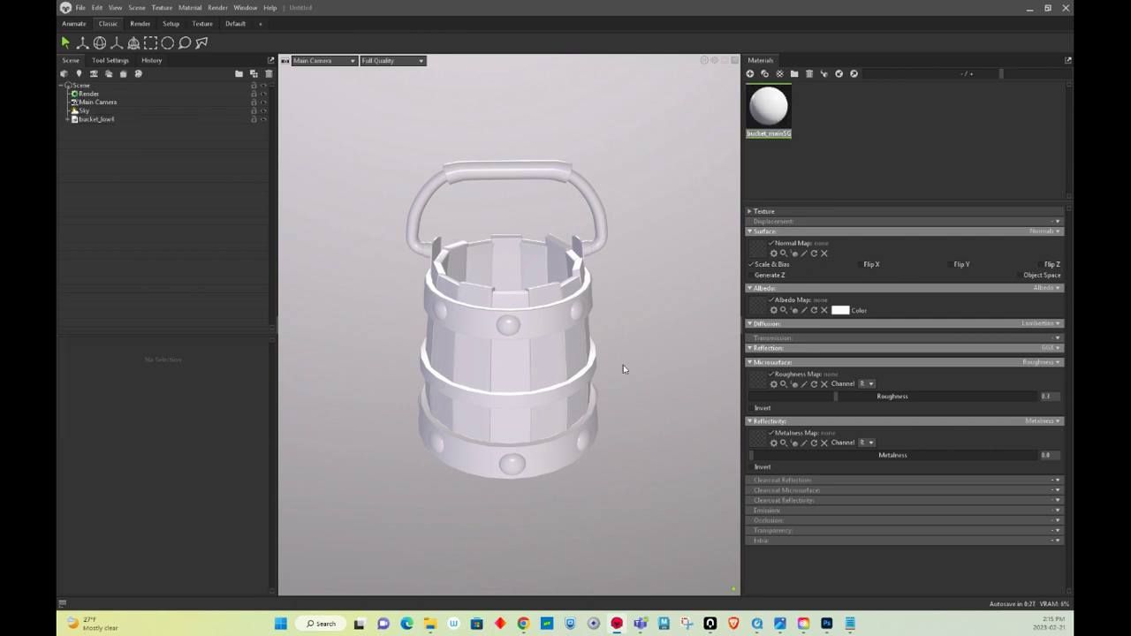
click(102, 121)
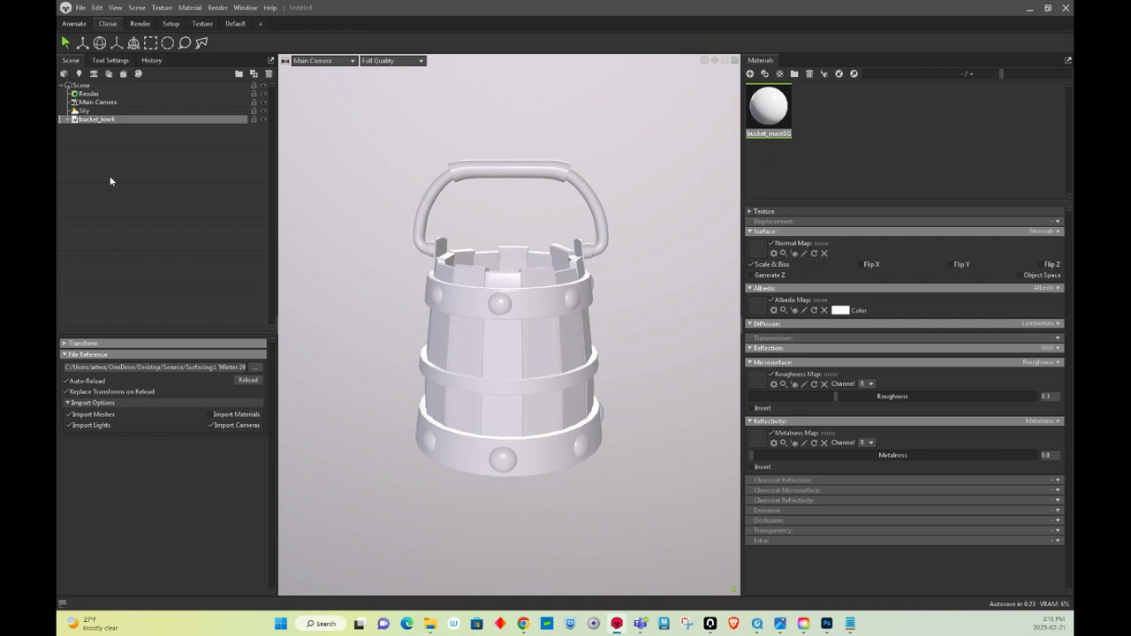
Change the Sky's backdrop mode from the ambient sky to Color
click(84, 110)
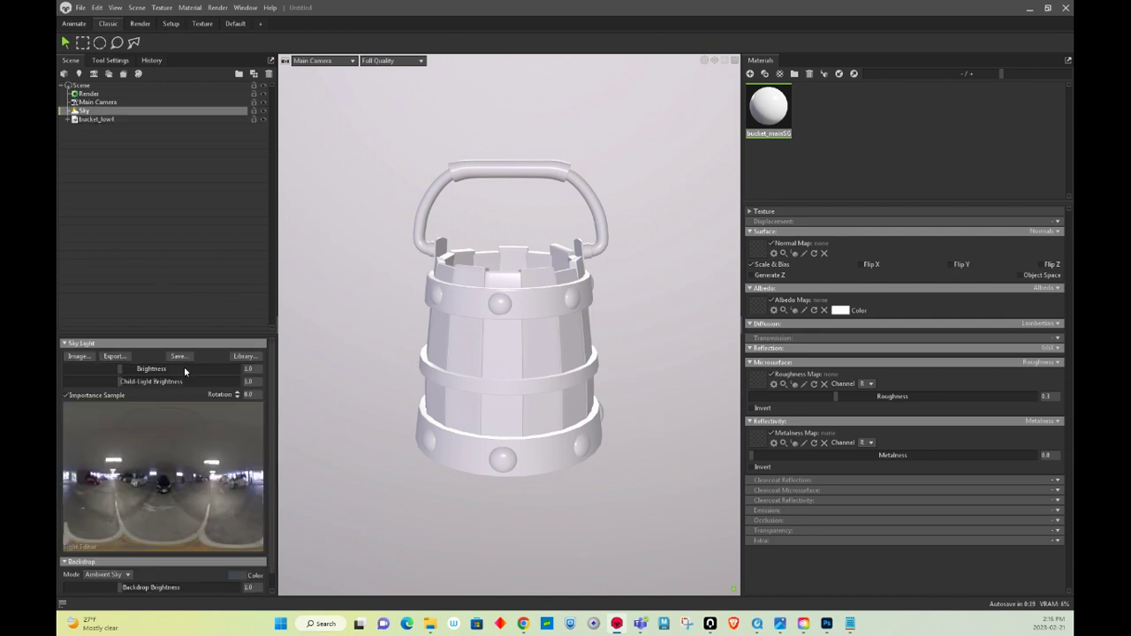
scroll(185, 373, down, 1)
click(126, 559)
click(100, 569)
scroll(575, 310, up, 2)
scroll(632, 320, up, 4)
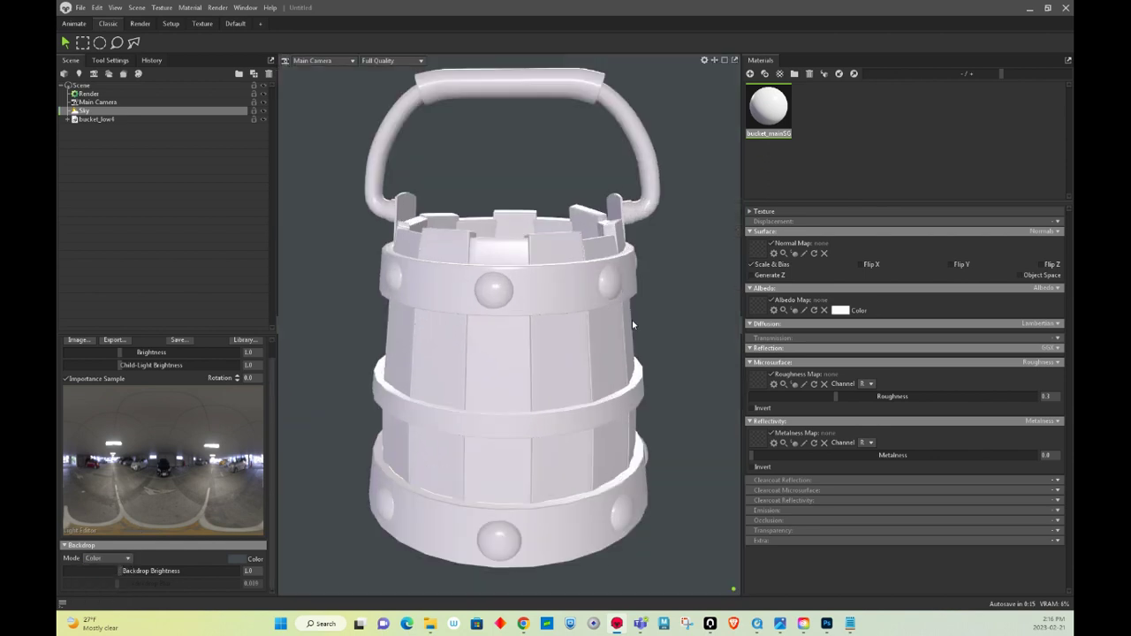
scroll(539, 317, down, 2)
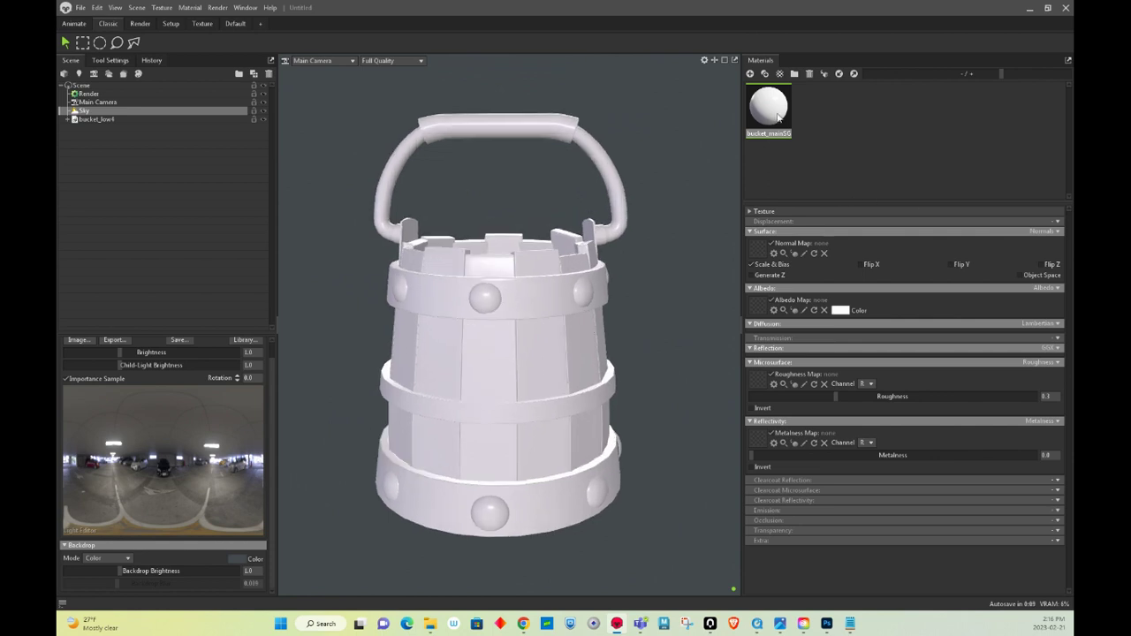
Load bucket_low2_bucket_mainSG_Normal.png from the maps folder as the bucket material's normal map and enable Flip Y
scroll(854, 203, down, 1)
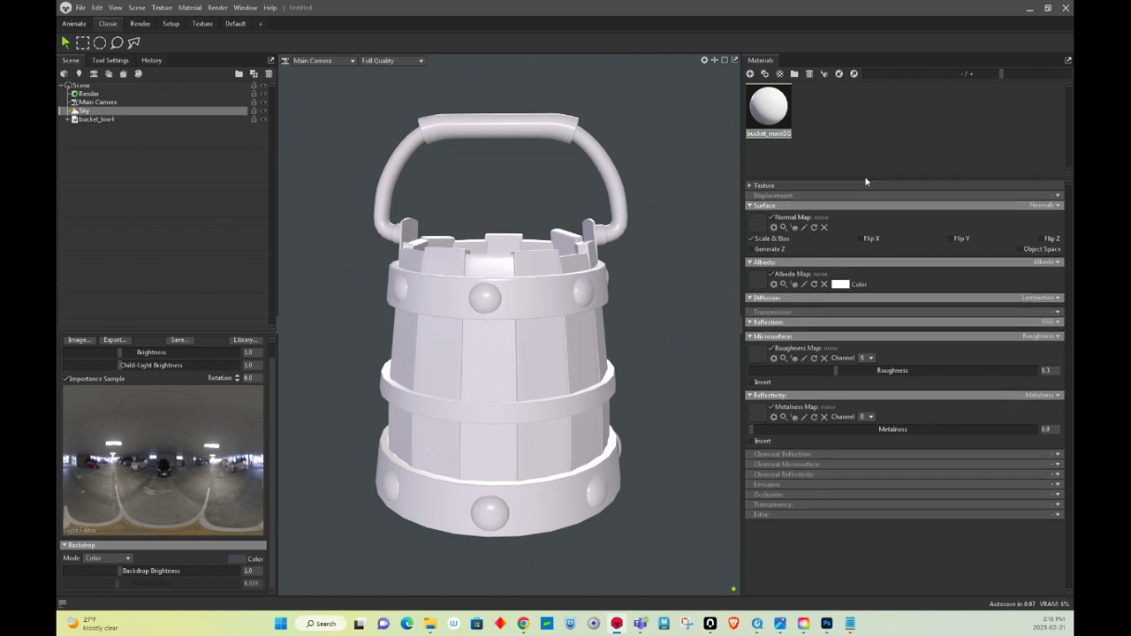
click(764, 228)
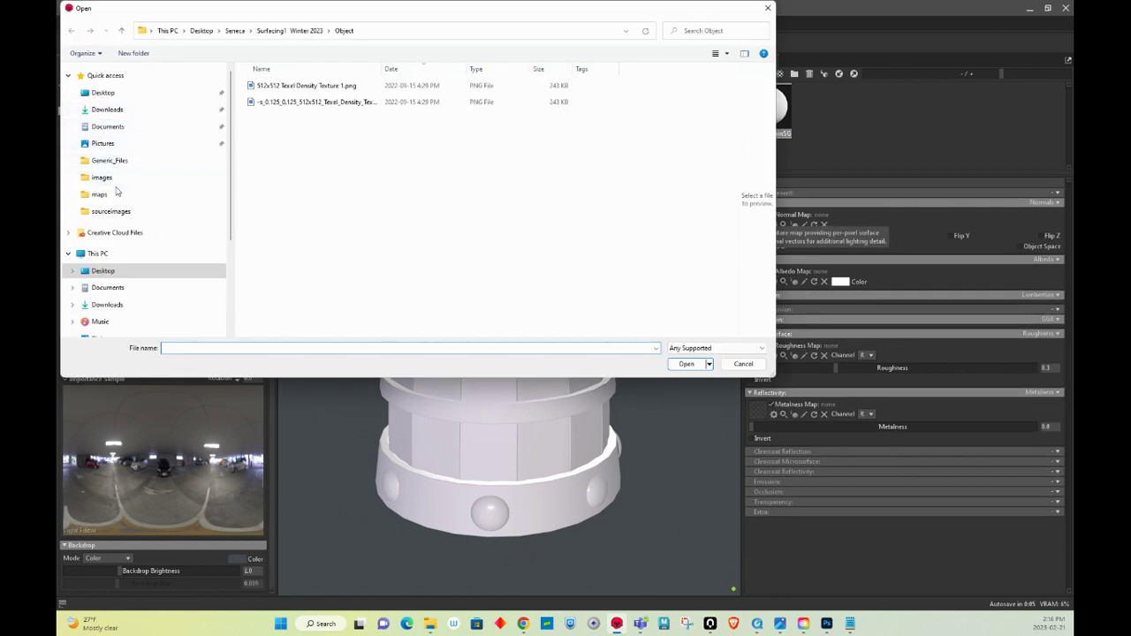
click(102, 195)
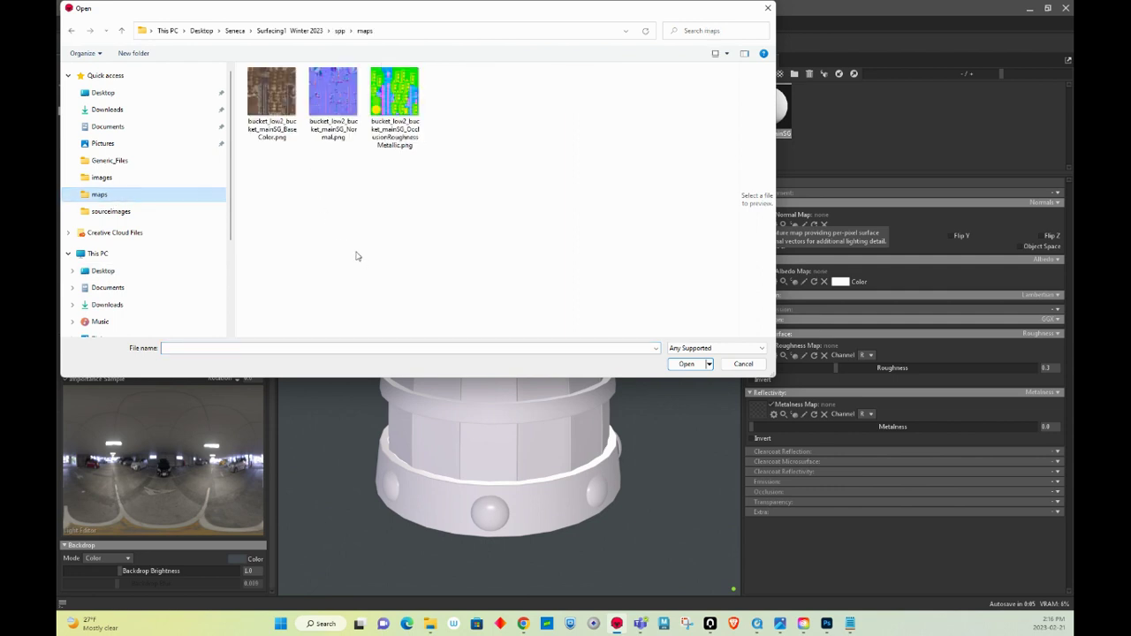
click(340, 93)
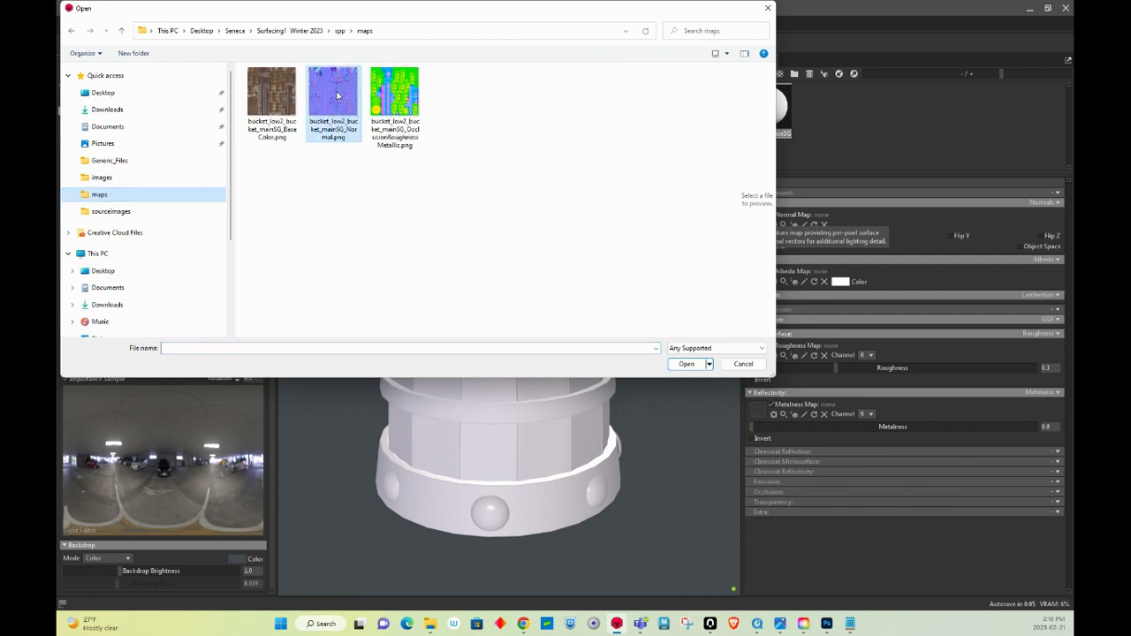
click(687, 363)
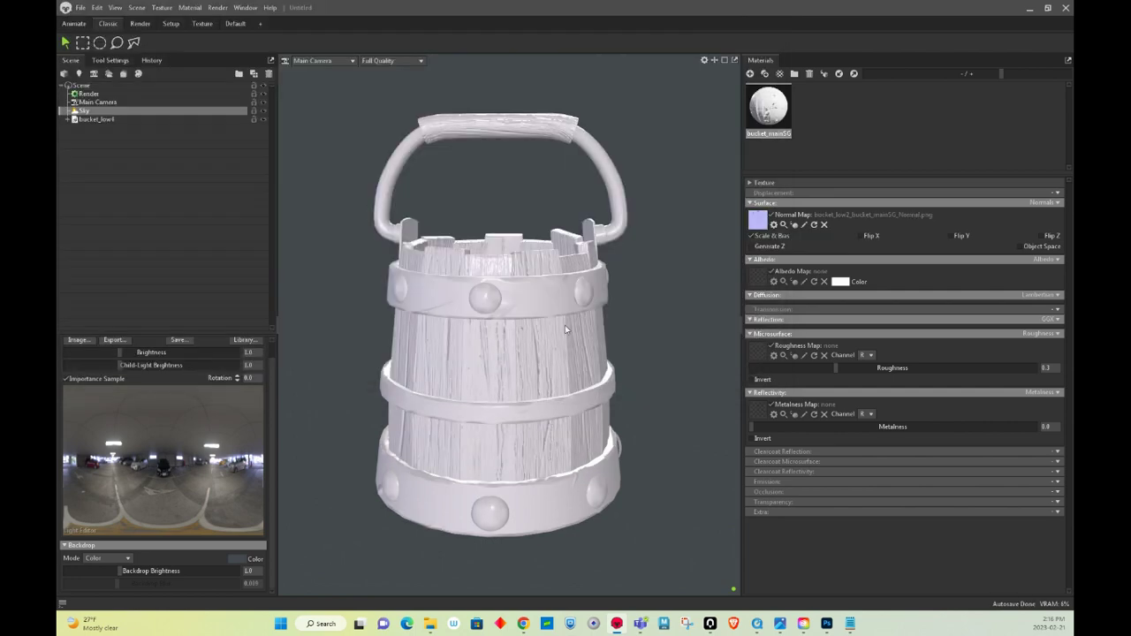
scroll(565, 330, up, 5)
drag(567, 323, 539, 284)
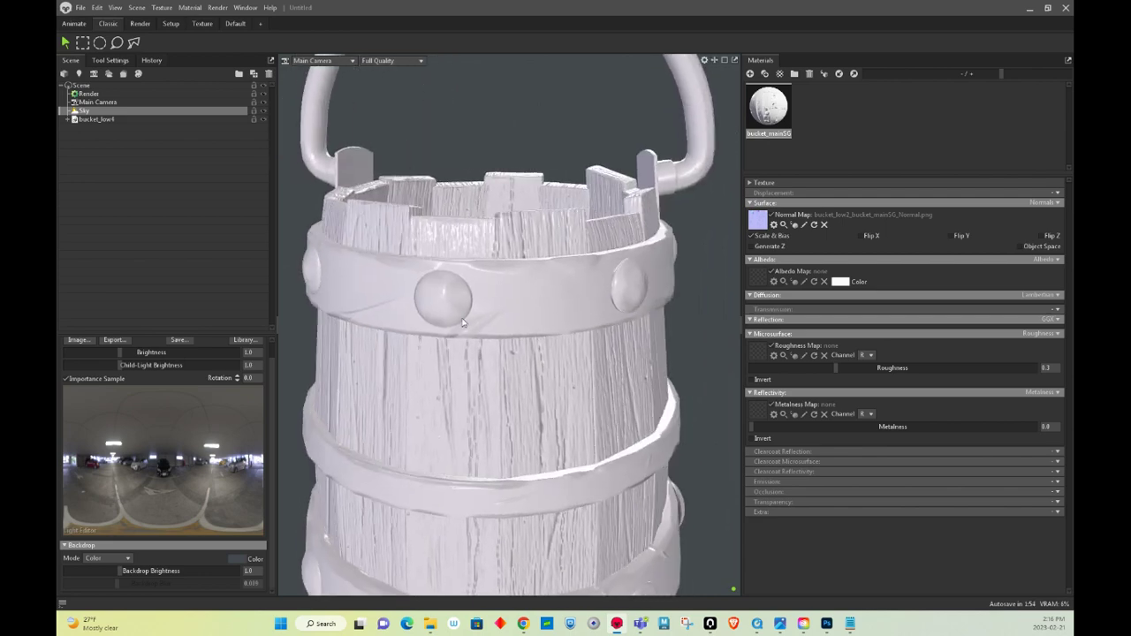
click(951, 236)
mouse_move(584, 286)
mouse_down()
mouse_move(560, 267)
mouse_move(574, 266)
mouse_up()
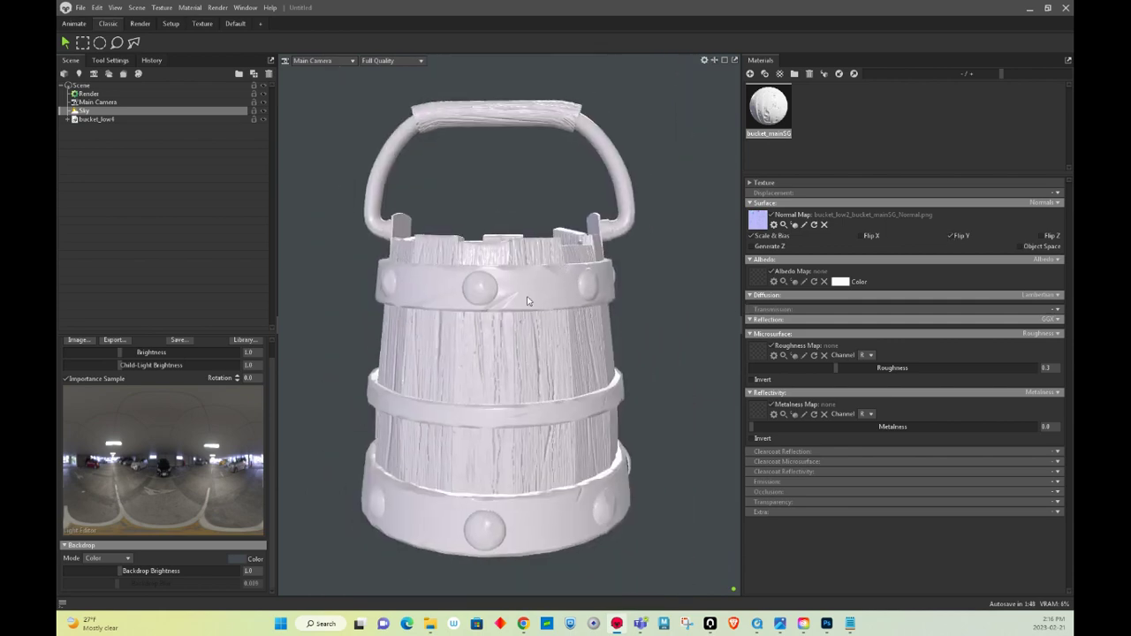
Load bucket_low2_bucket_mainSG_BaseColor.png as the bucket material's albedo map
click(757, 280)
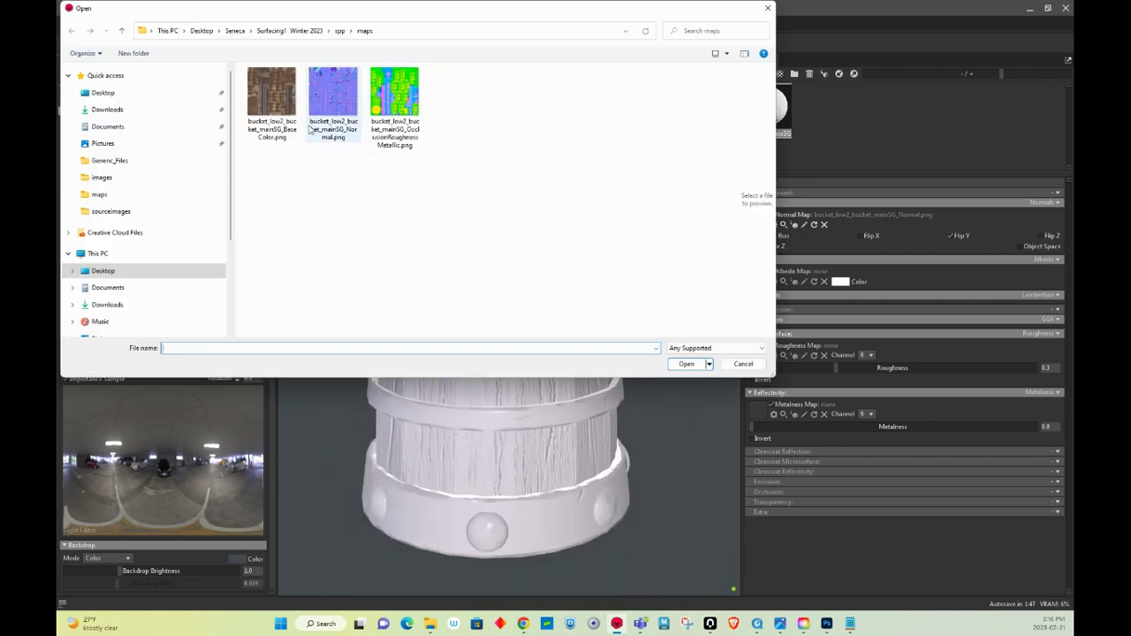
click(275, 107)
click(687, 364)
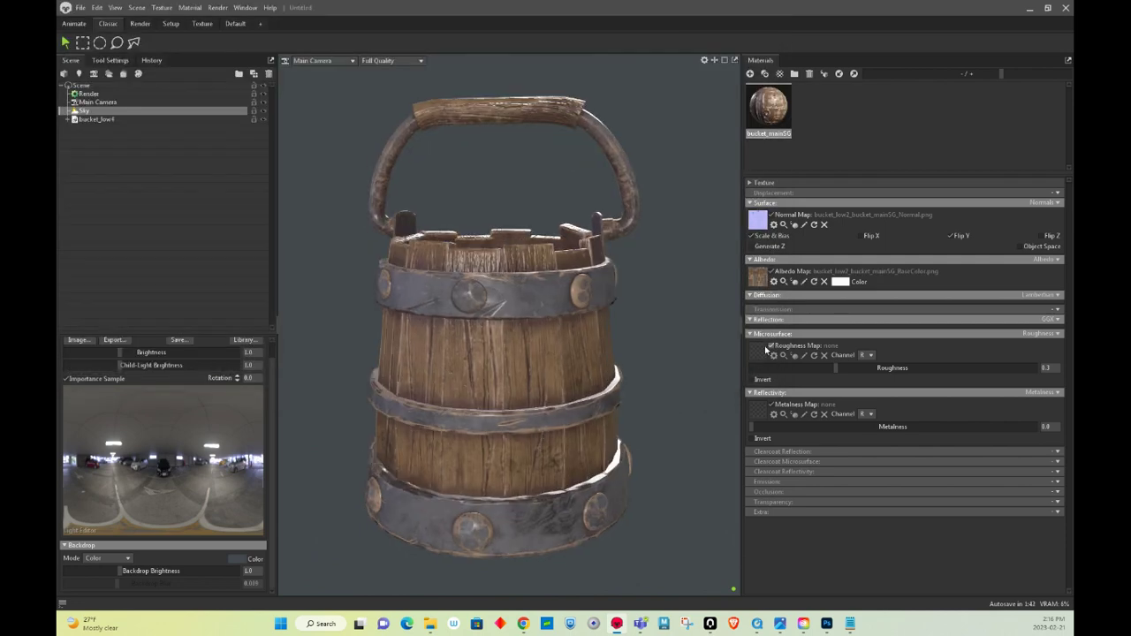
Load bucket_low2_bucket_mainSG_OcclusionRoughnessMetallic.png as the roughness map and set its channel to G
click(758, 354)
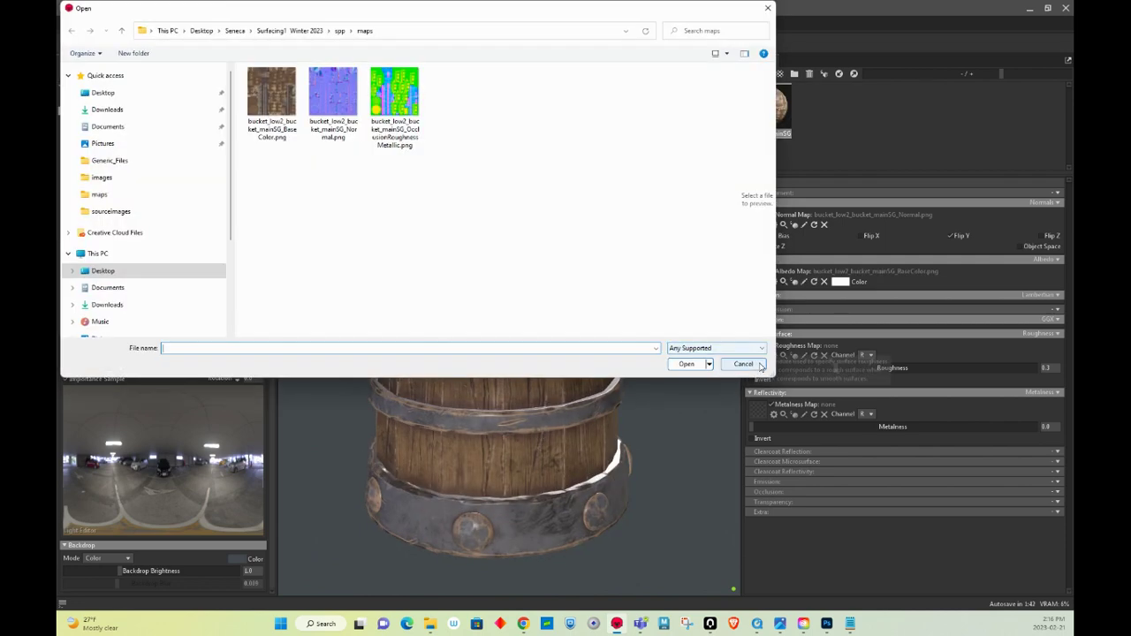
click(399, 102)
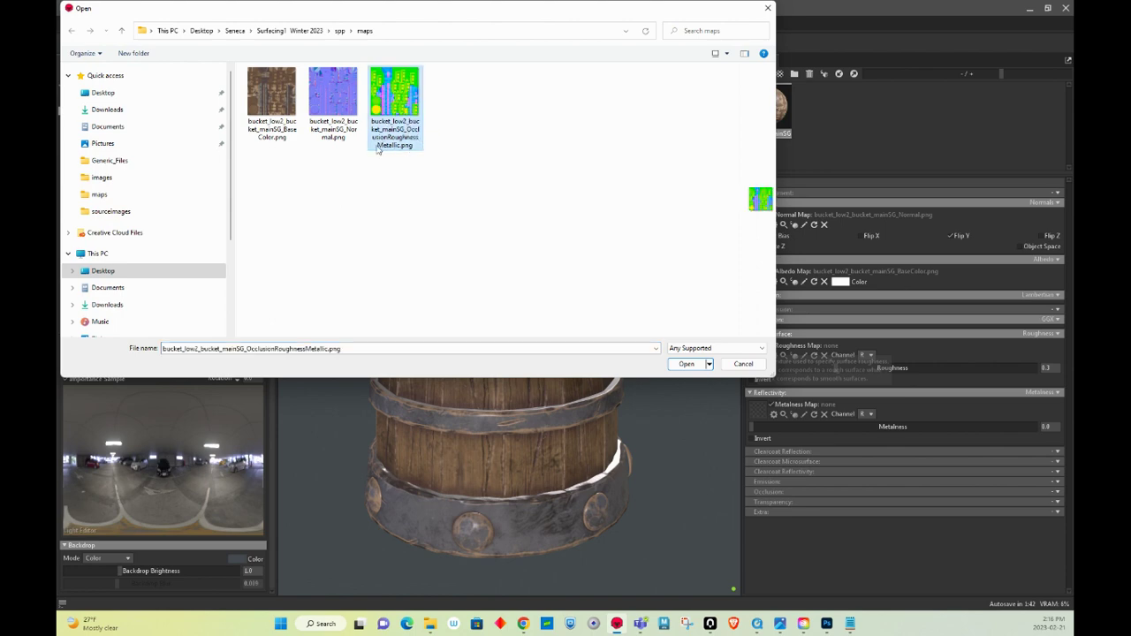
click(687, 364)
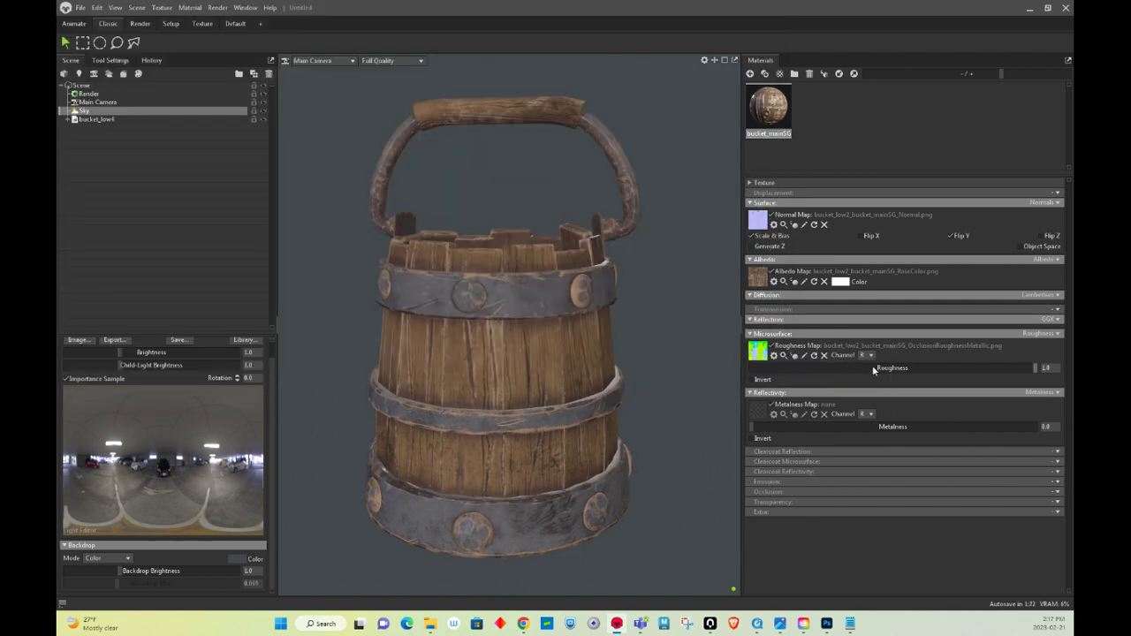
click(865, 354)
click(866, 373)
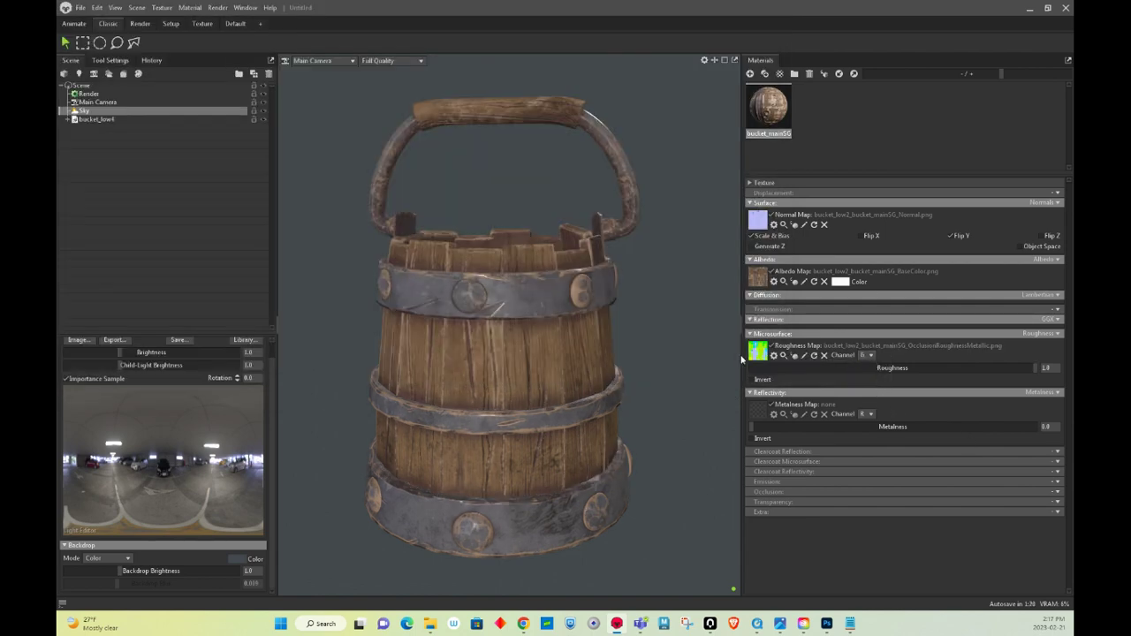
drag(597, 287, 486, 268)
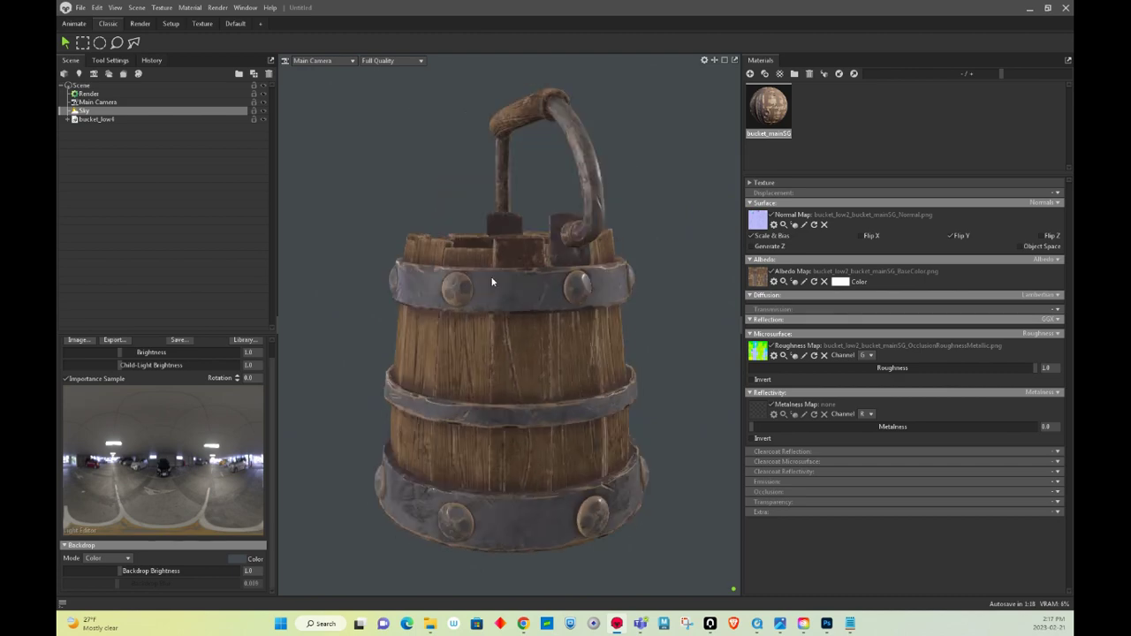
Load bucket_low2_bucket_mainSG_OcclusionRoughnessMetallic.png as the metalness map and set its channel to B
click(766, 412)
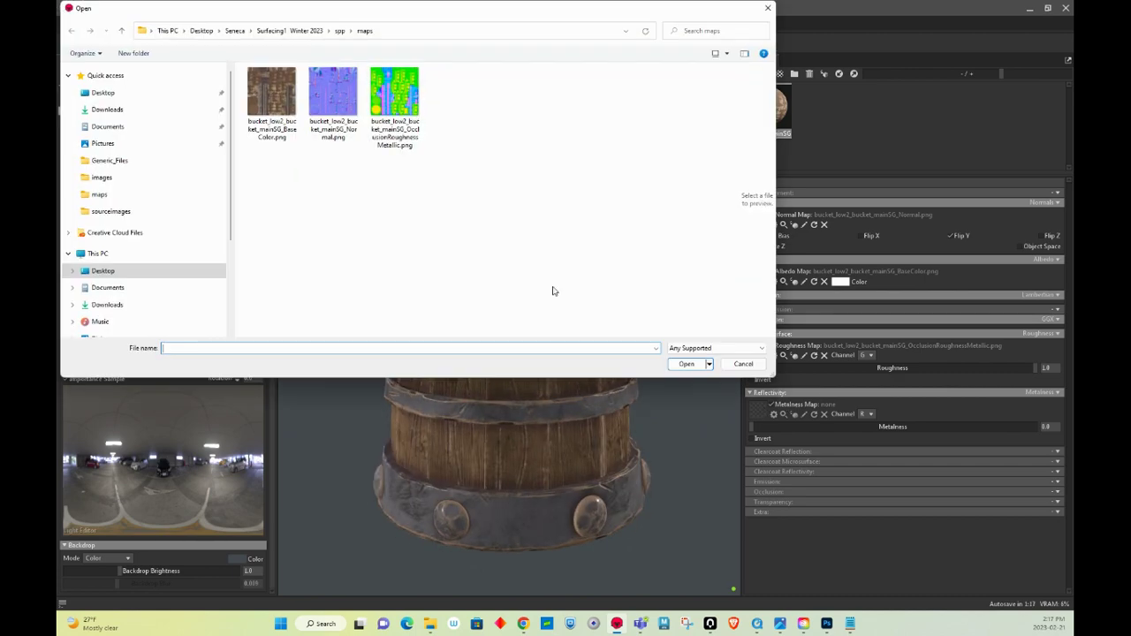
click(395, 104)
click(687, 364)
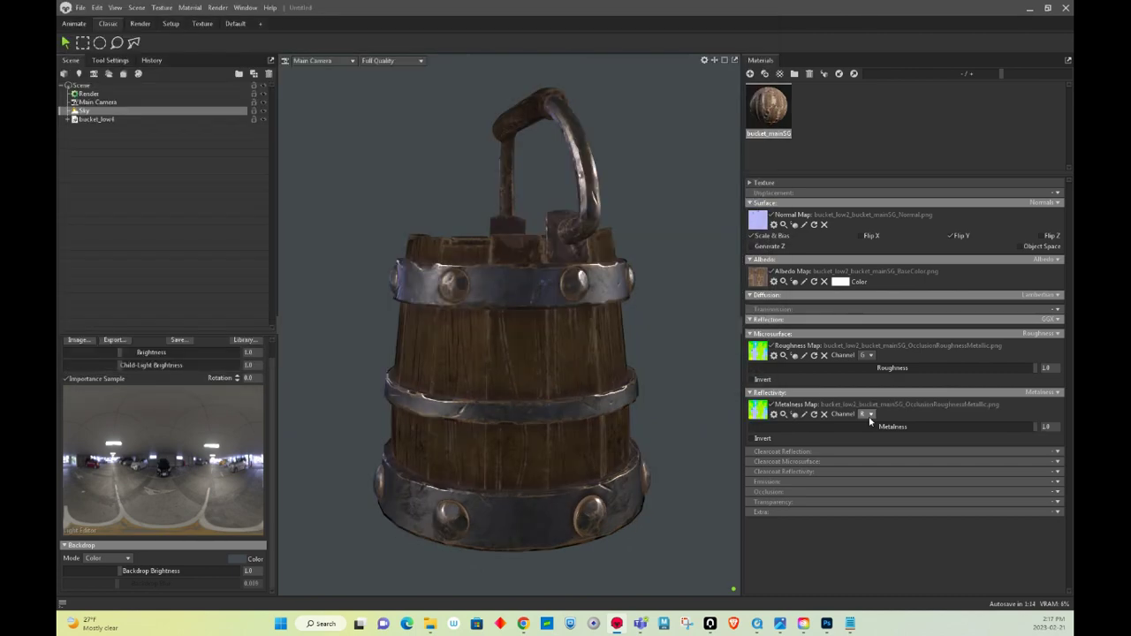
click(870, 415)
click(869, 442)
drag(721, 320, 612, 330)
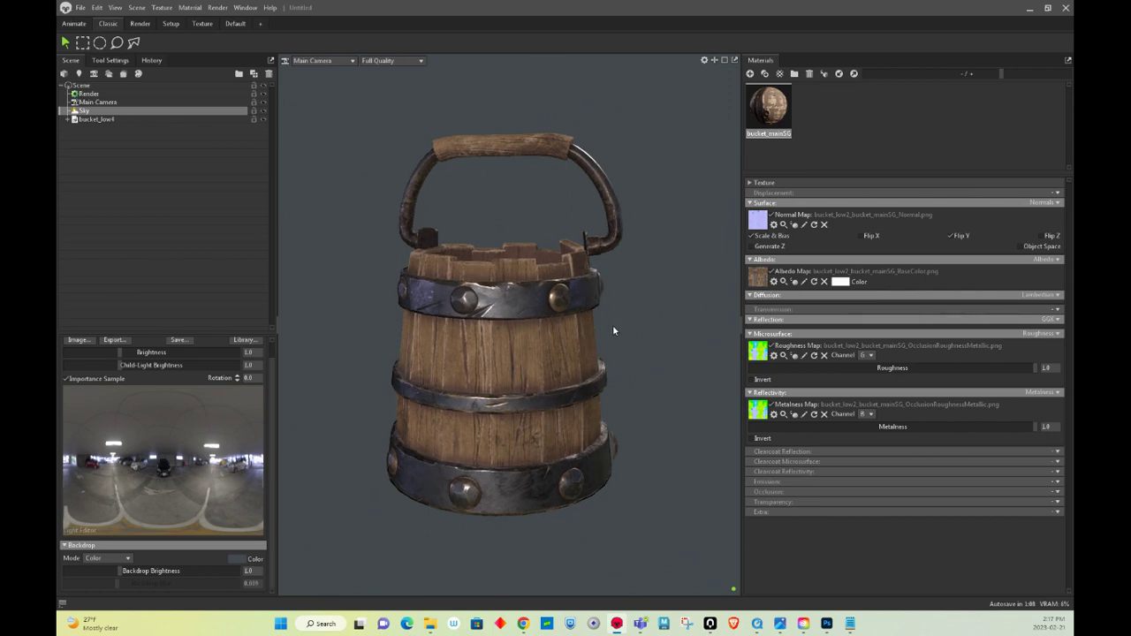
drag(631, 294, 580, 339)
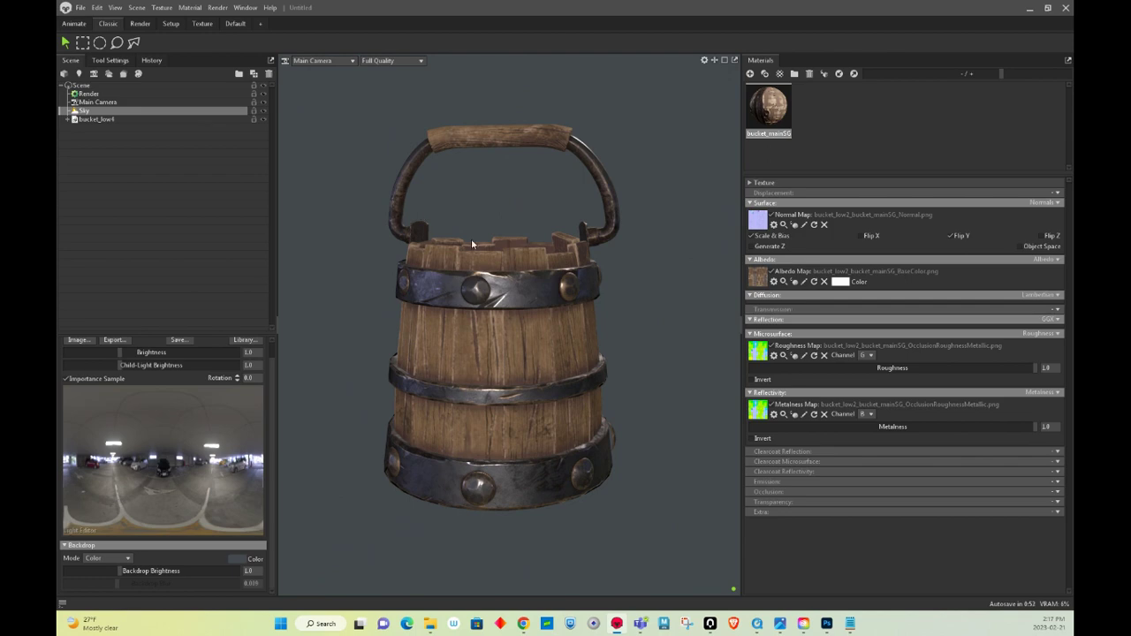
click(509, 324)
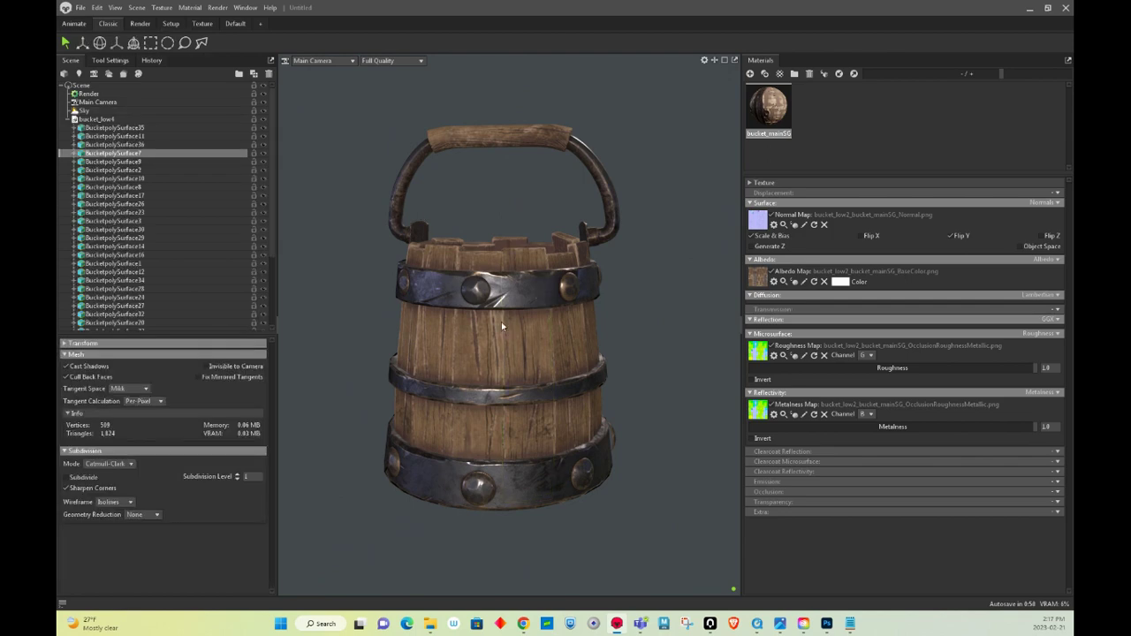
key(w)
key(e)
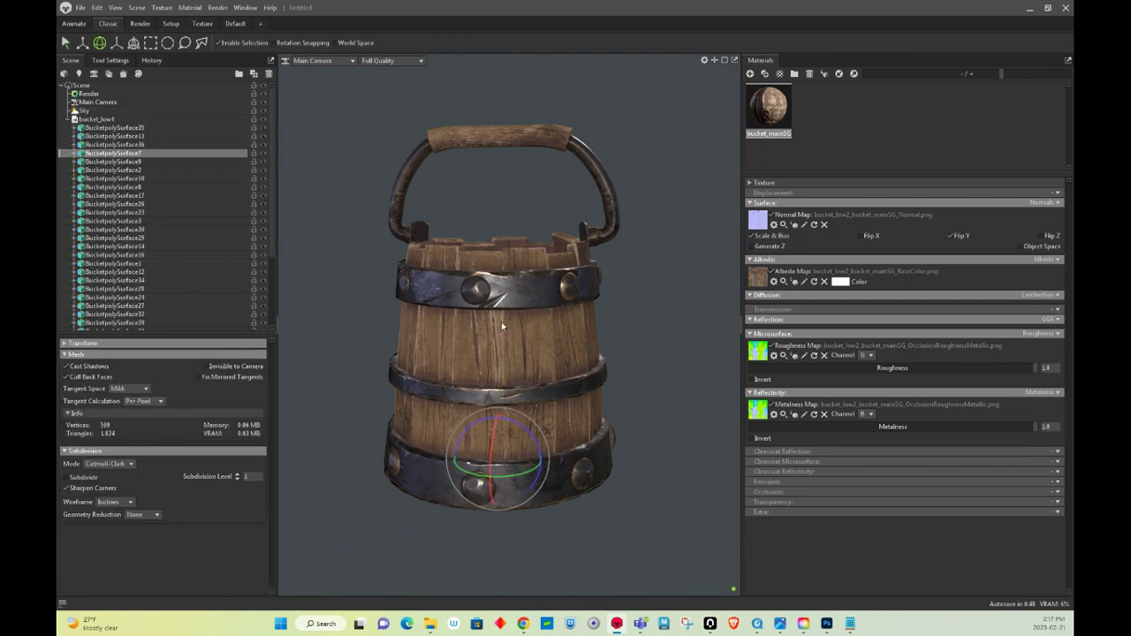
key(r)
key(t)
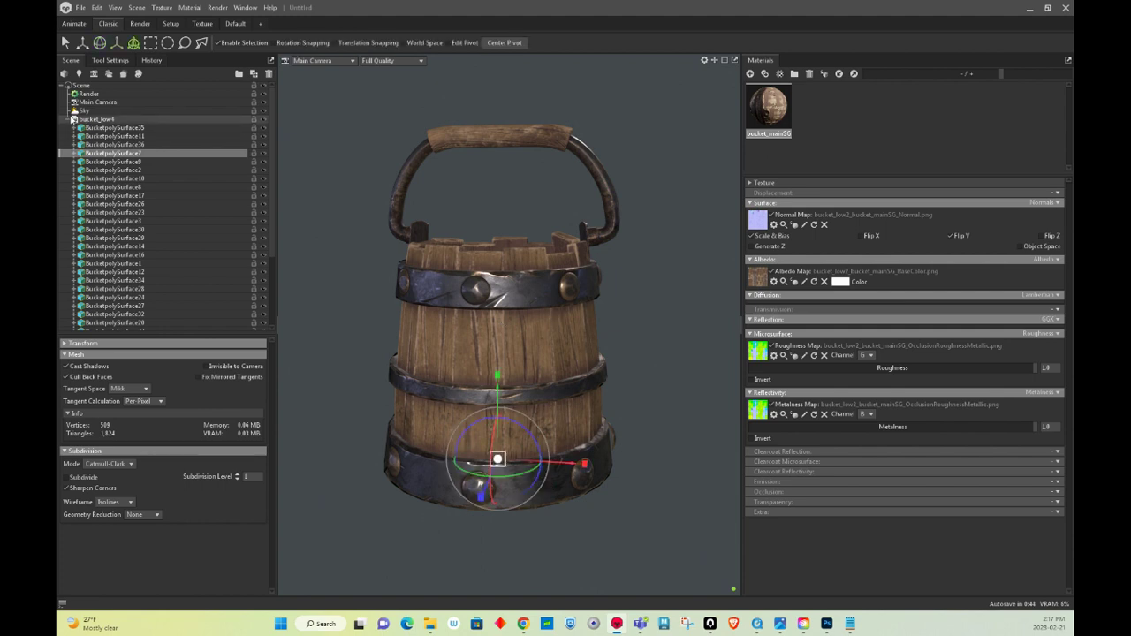
Collapse the bucket_low4 group in the scene hierarchy and clear the mesh selection
click(69, 118)
drag(662, 313, 590, 316)
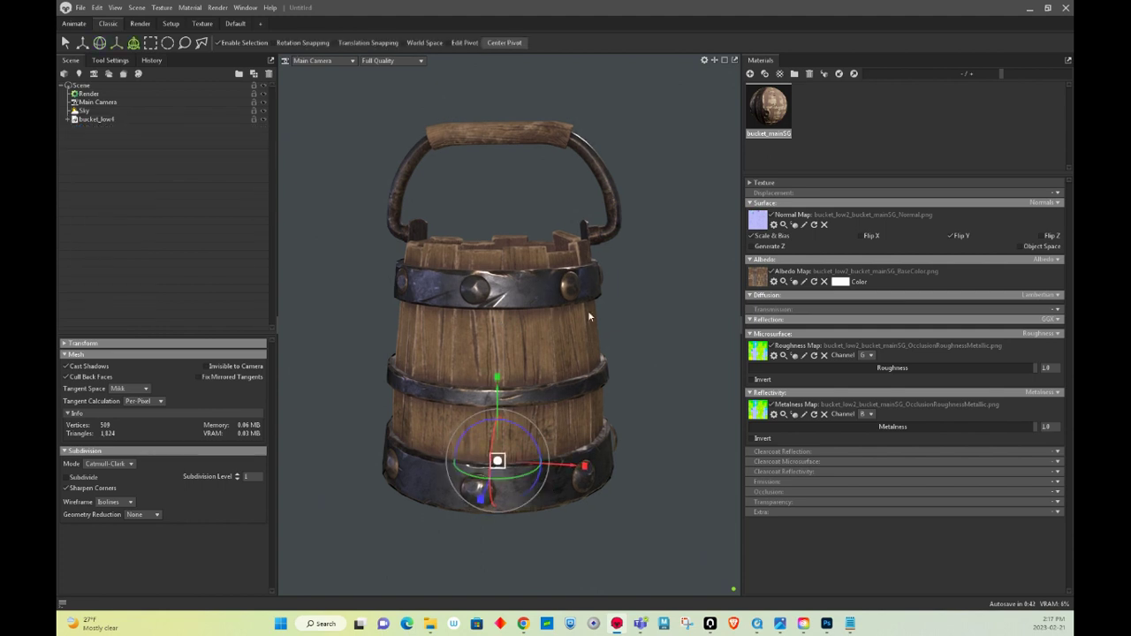
click(660, 381)
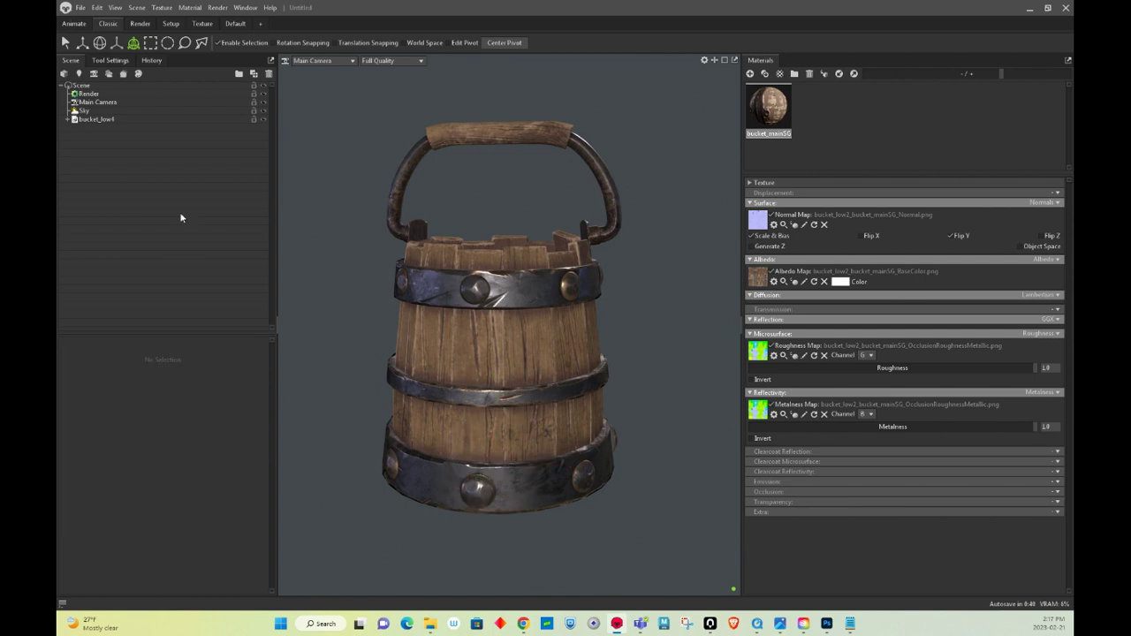
mouse_move(659, 301)
mouse_down()
mouse_move(604, 314)
mouse_move(524, 304)
mouse_move(639, 297)
mouse_up()
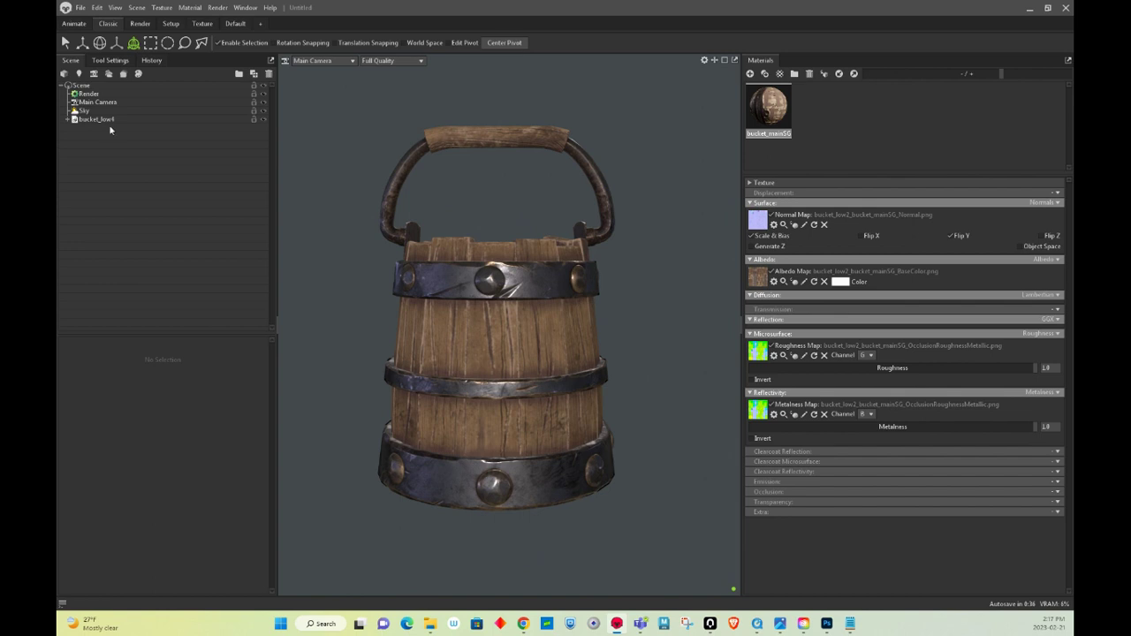
In the render settings, enable ray tracing and ambient occlusion, with occlusion strength 32 and occlusion size 0.3
click(89, 93)
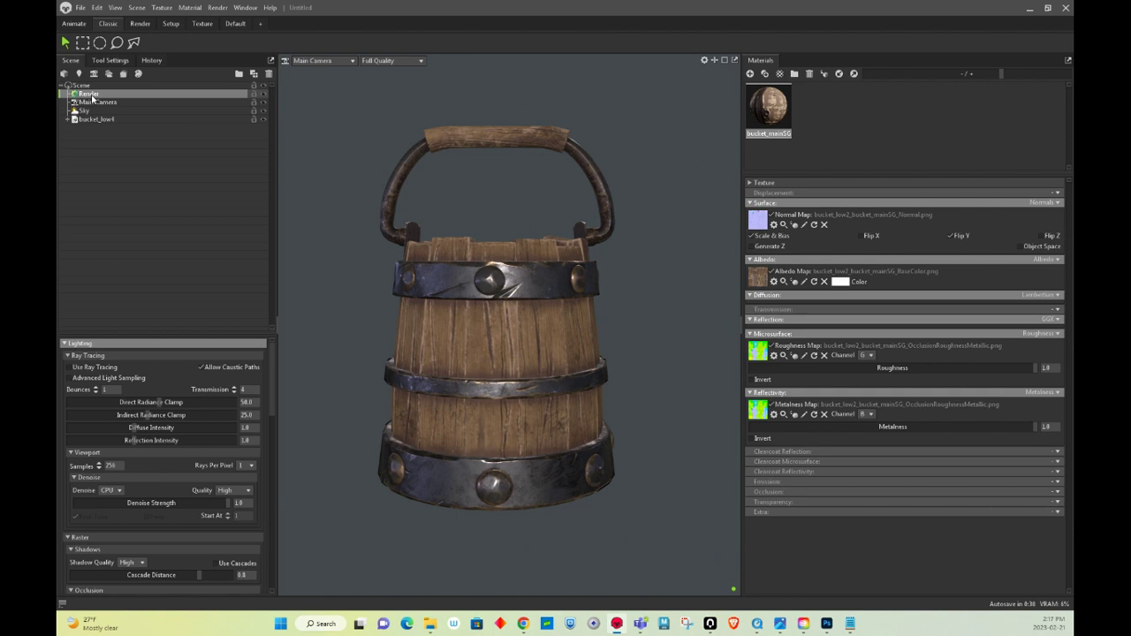
click(69, 367)
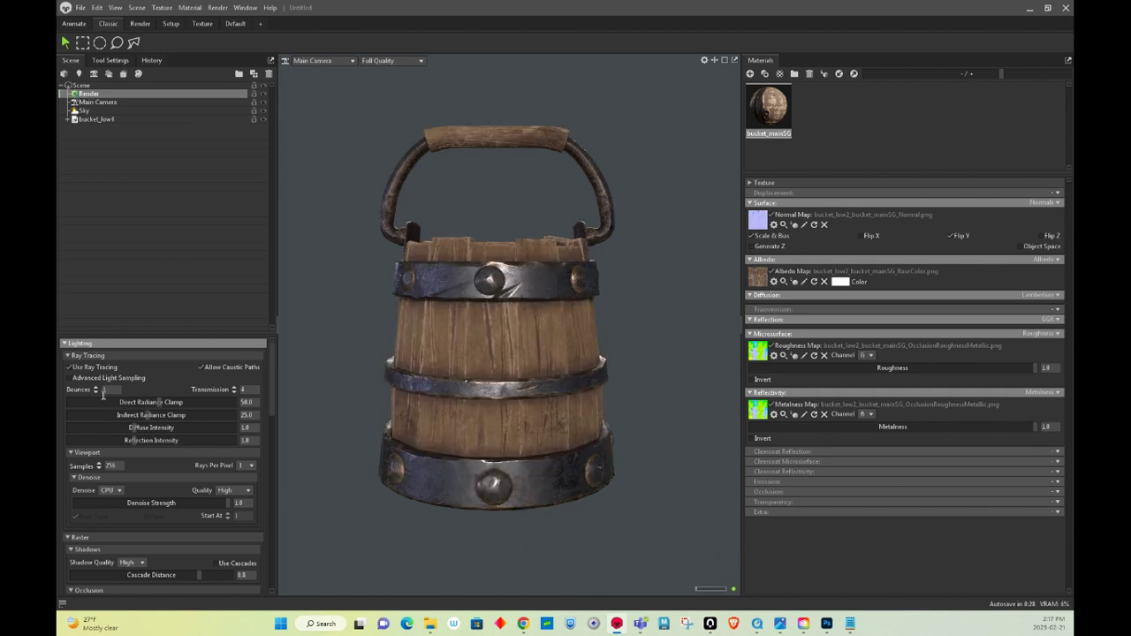
scroll(203, 438, down, 3)
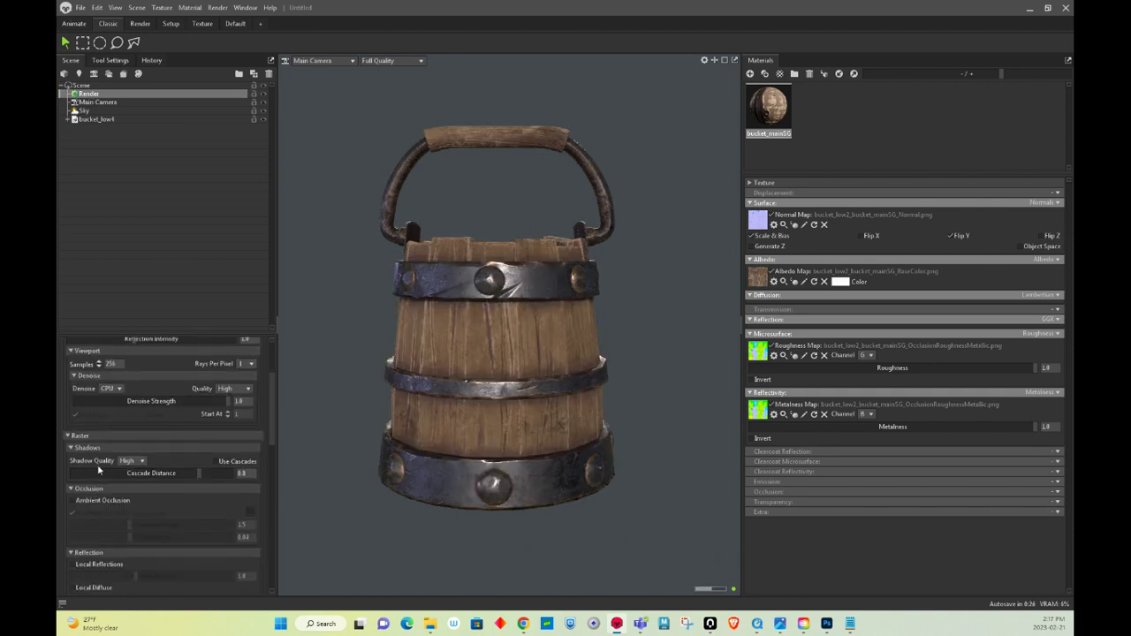
click(72, 500)
drag(131, 529, 131, 531)
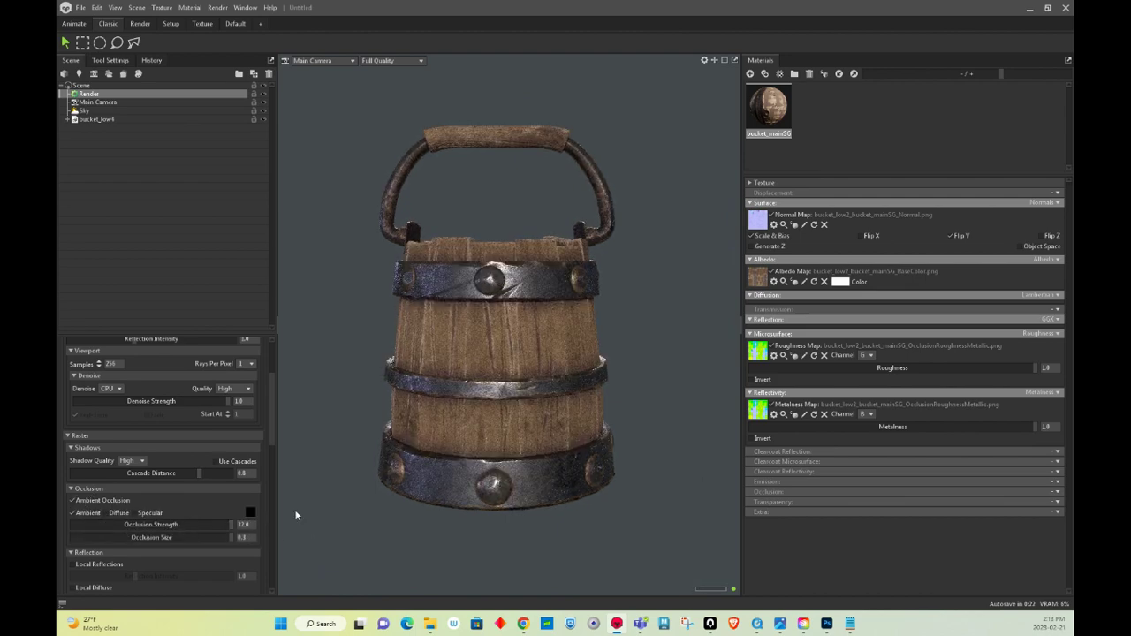
scroll(199, 452, down, 5)
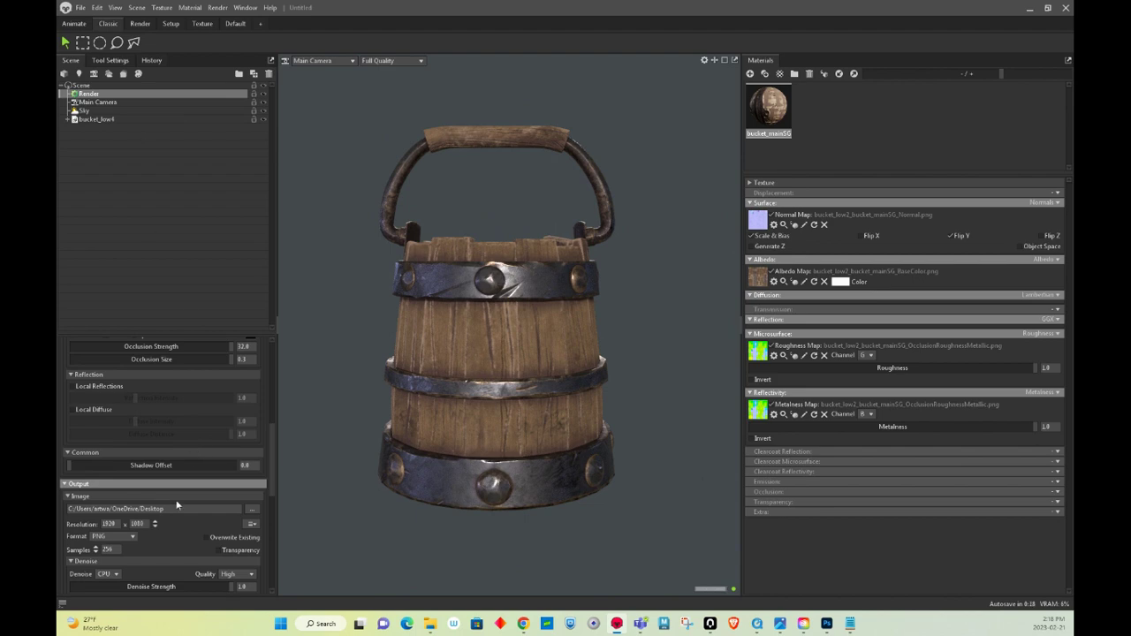
scroll(154, 463, down, 2)
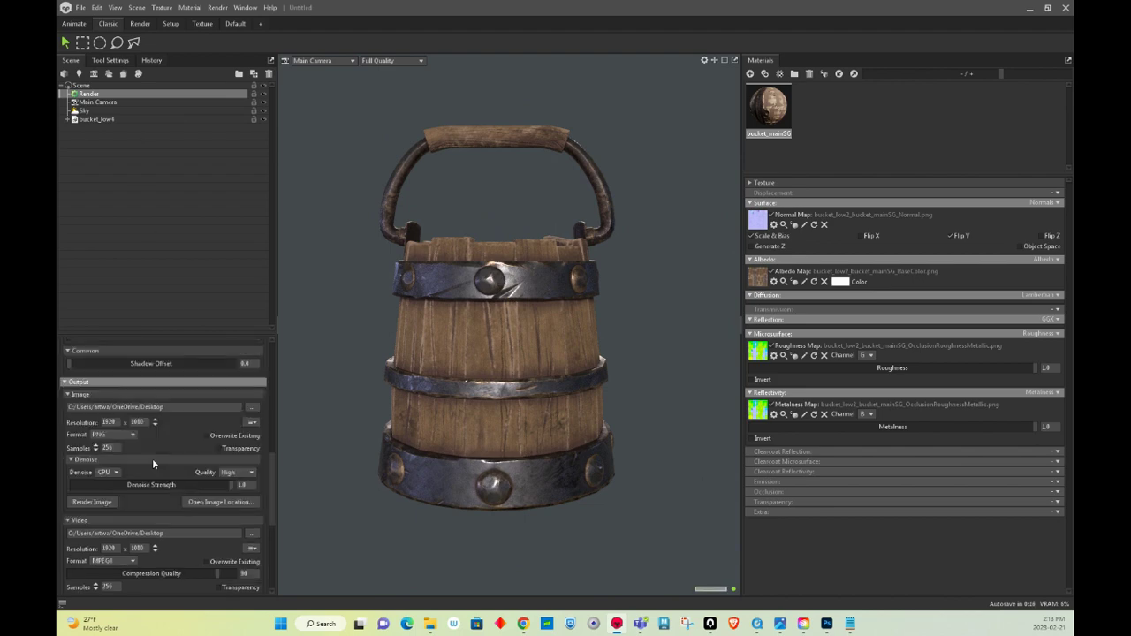
Add a new camera to the scene and rename it SHOT CAM
click(93, 74)
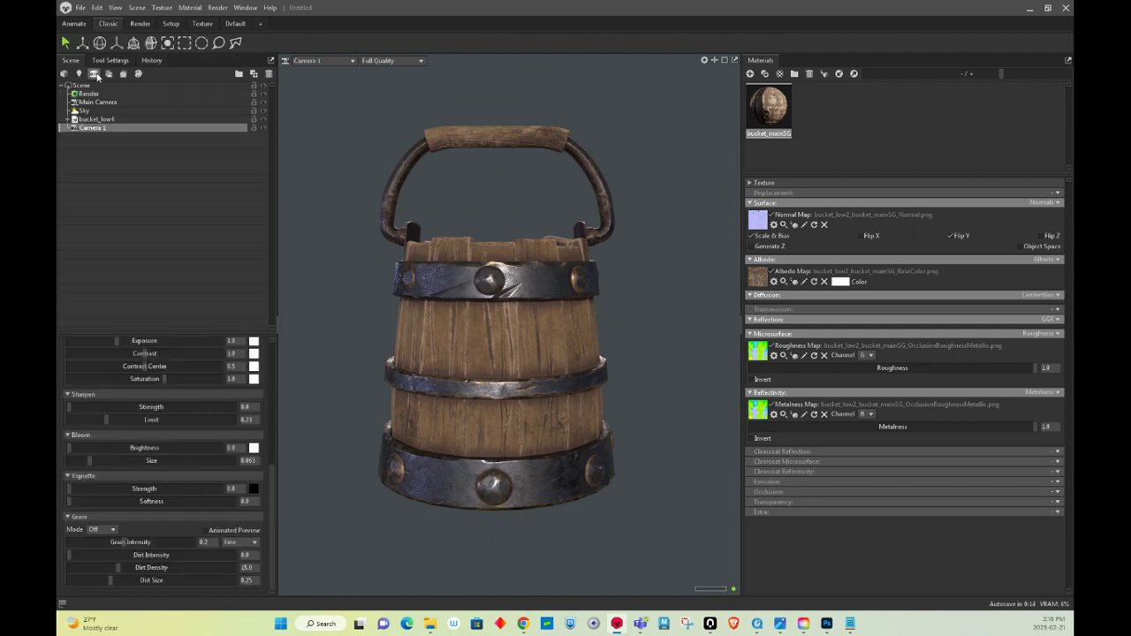
double_click(92, 128)
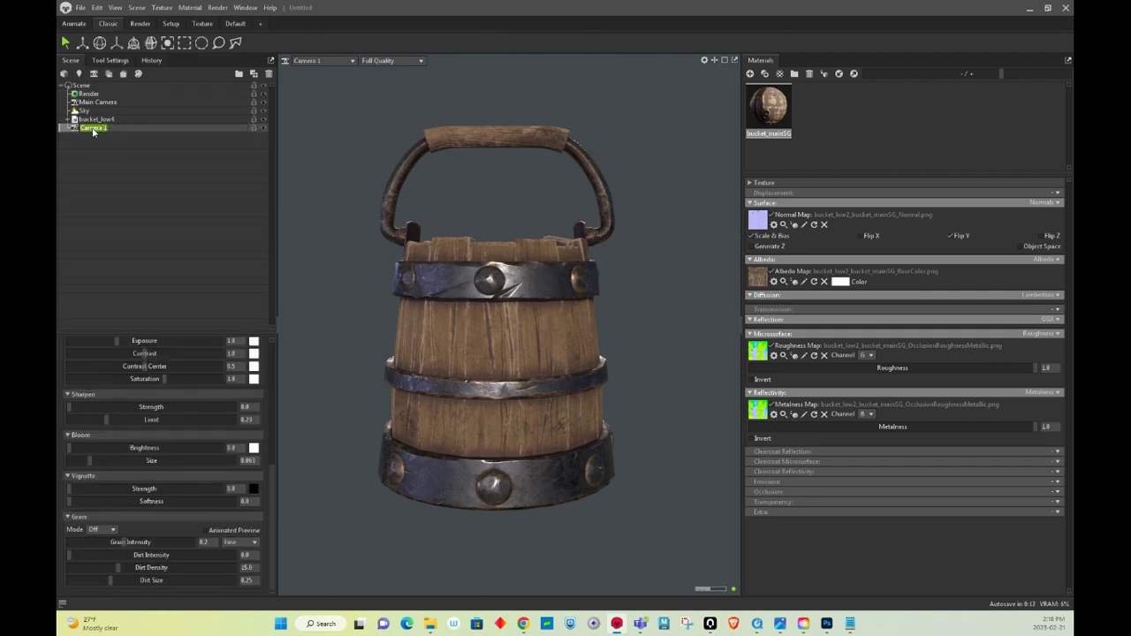
text(SHOT CAM)
key(Return)
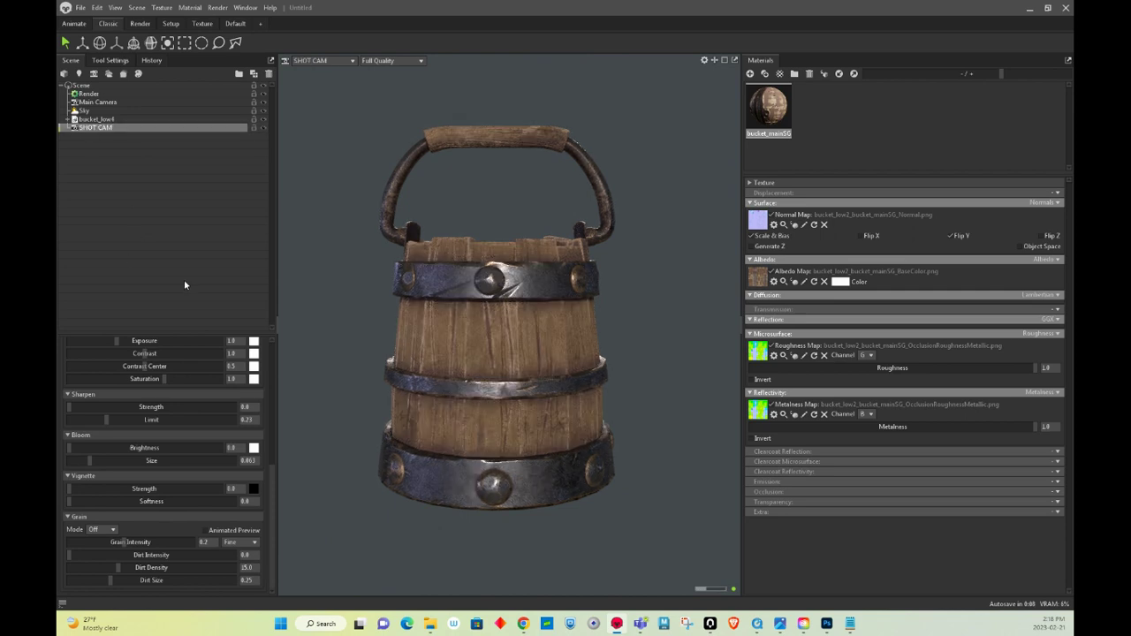
Add SHOT CAM to the render cameras and disable Main Camera for rendering
click(88, 93)
scroll(117, 508, down, 10)
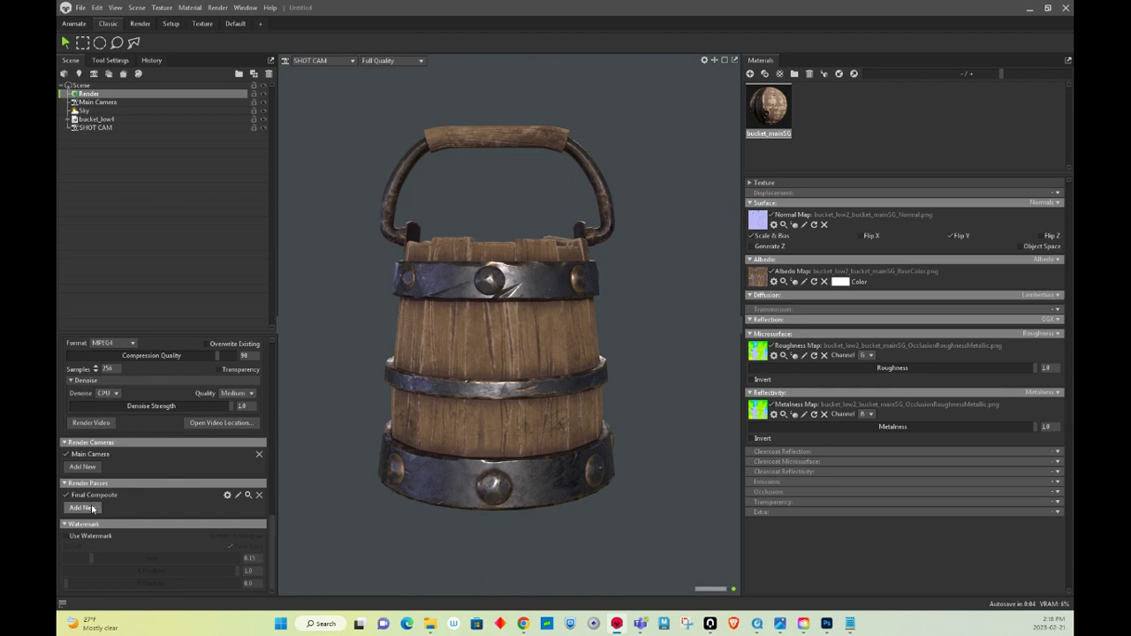
click(87, 508)
click(126, 505)
click(82, 466)
click(84, 482)
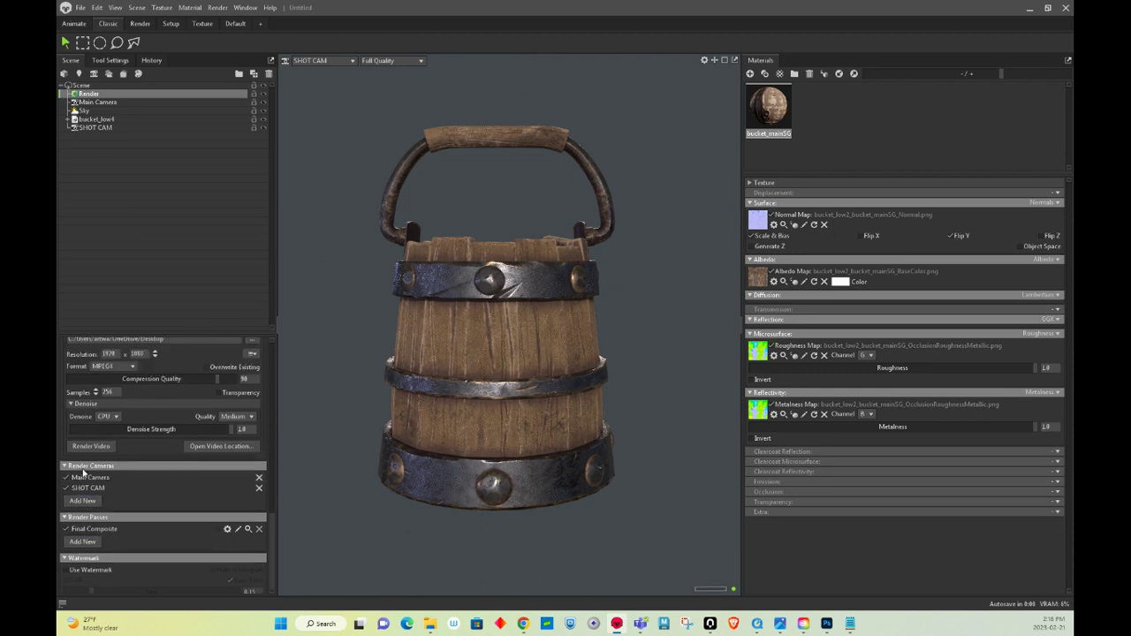
click(66, 477)
Add a directional child light to the sky, then move it beside the bucket's handle and rotate it towards the bucket
click(84, 110)
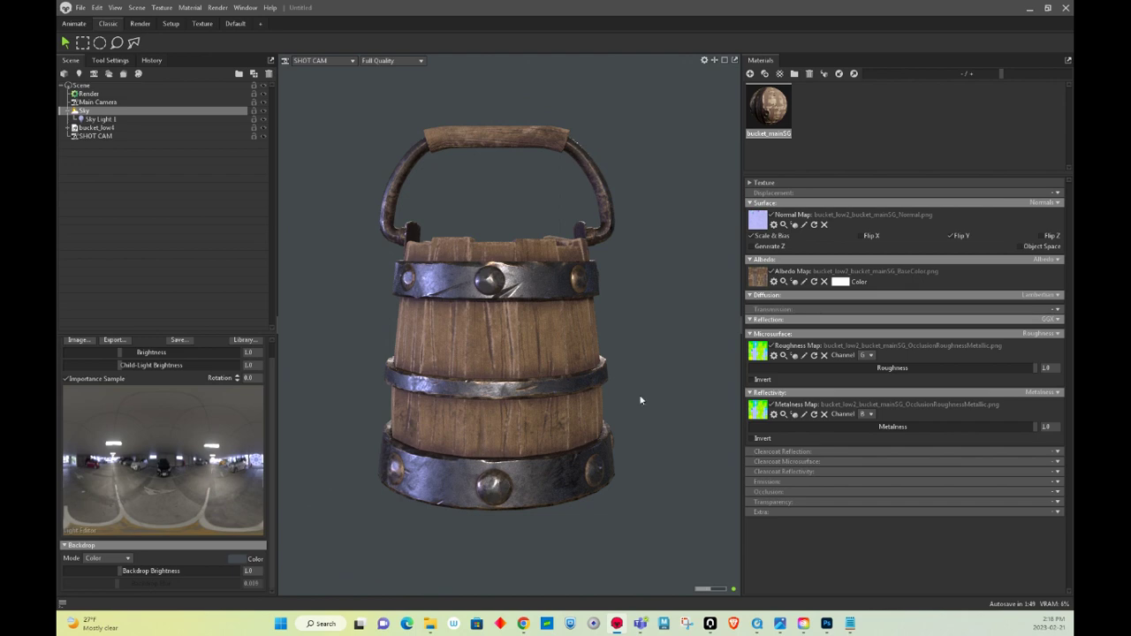
click(106, 118)
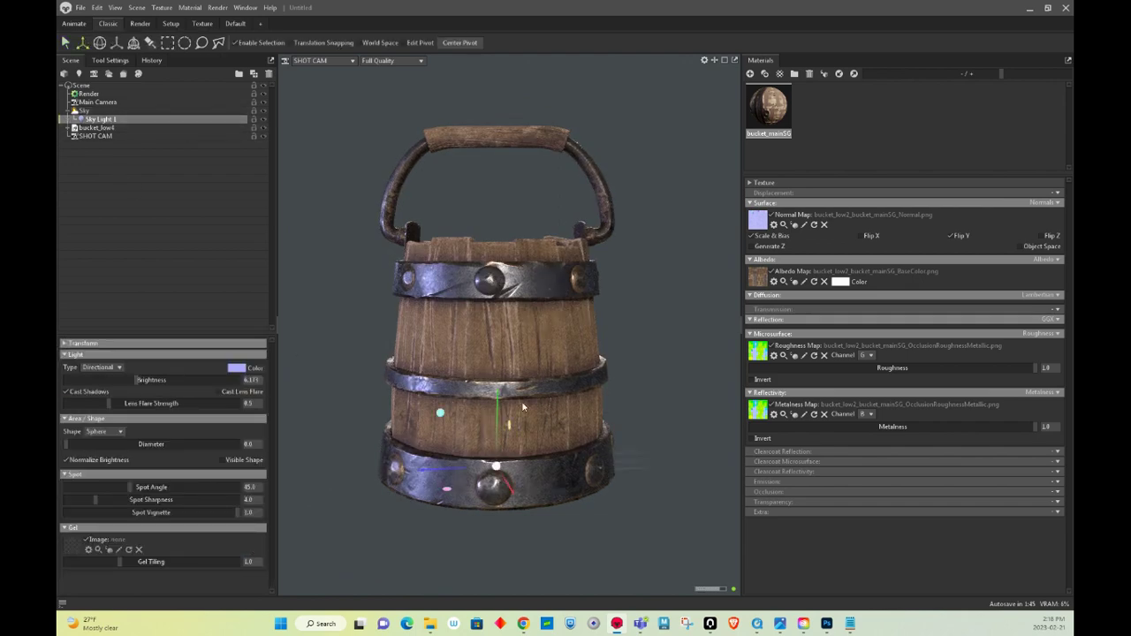
drag(522, 408, 606, 144)
key(e)
drag(648, 206, 623, 217)
drag(567, 276, 604, 309)
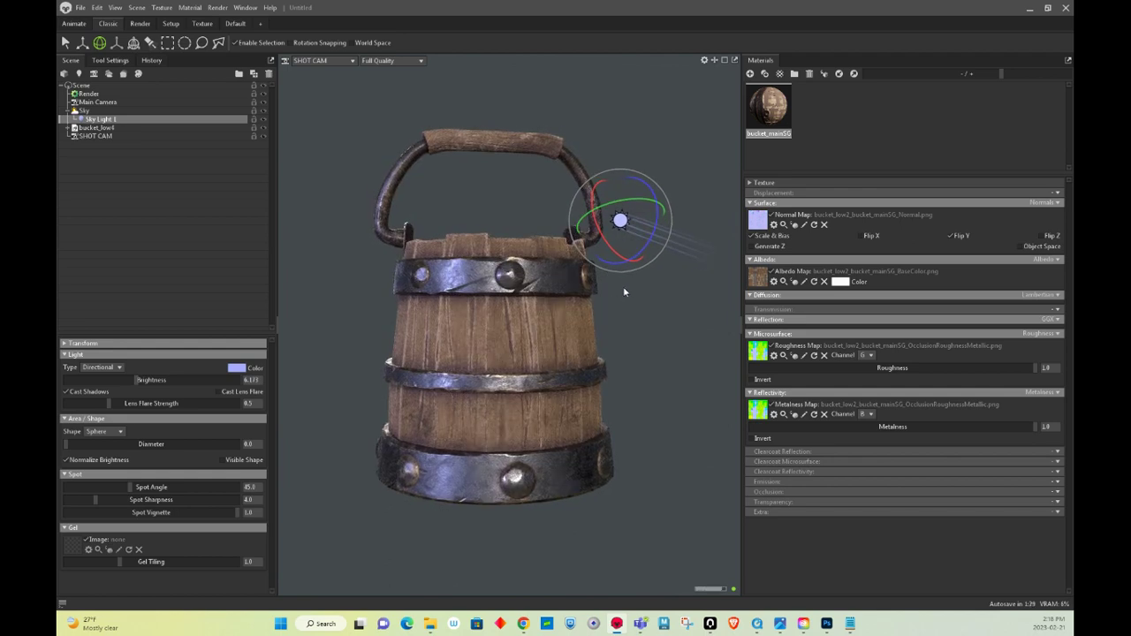
Enable the safe frame for SHOT CAM and frame the whole bucket inside it
click(96, 136)
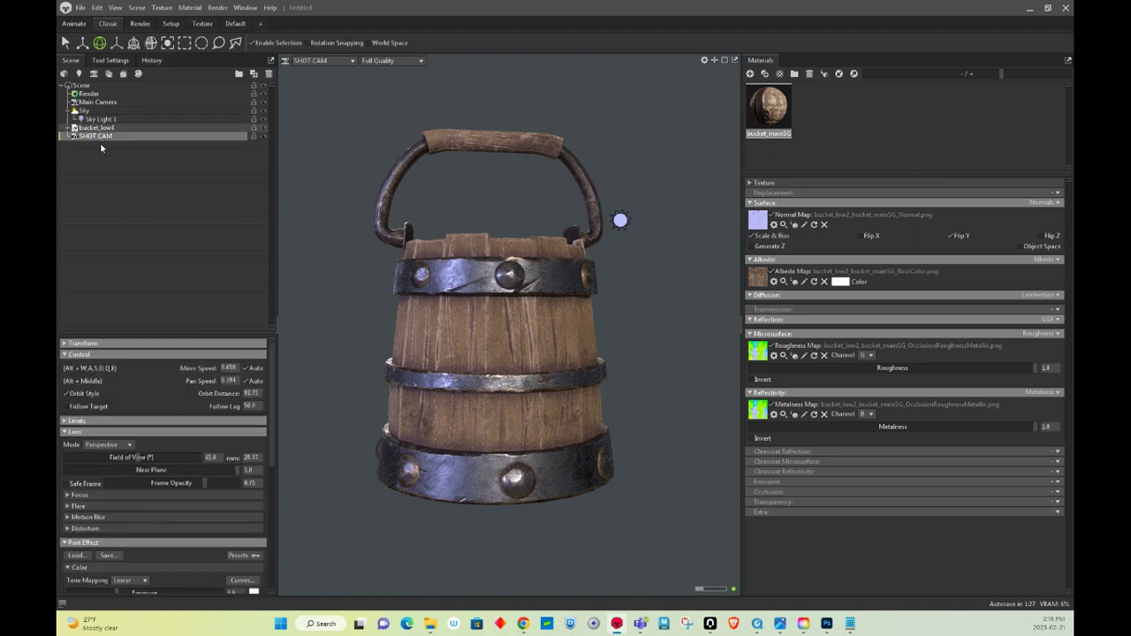
click(71, 421)
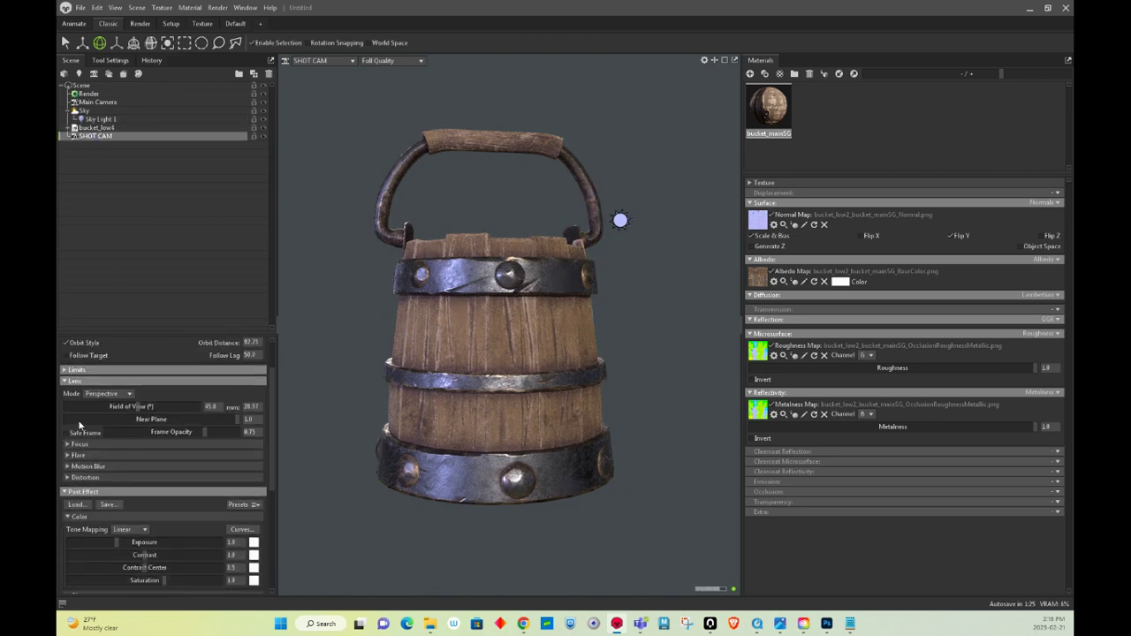
click(96, 455)
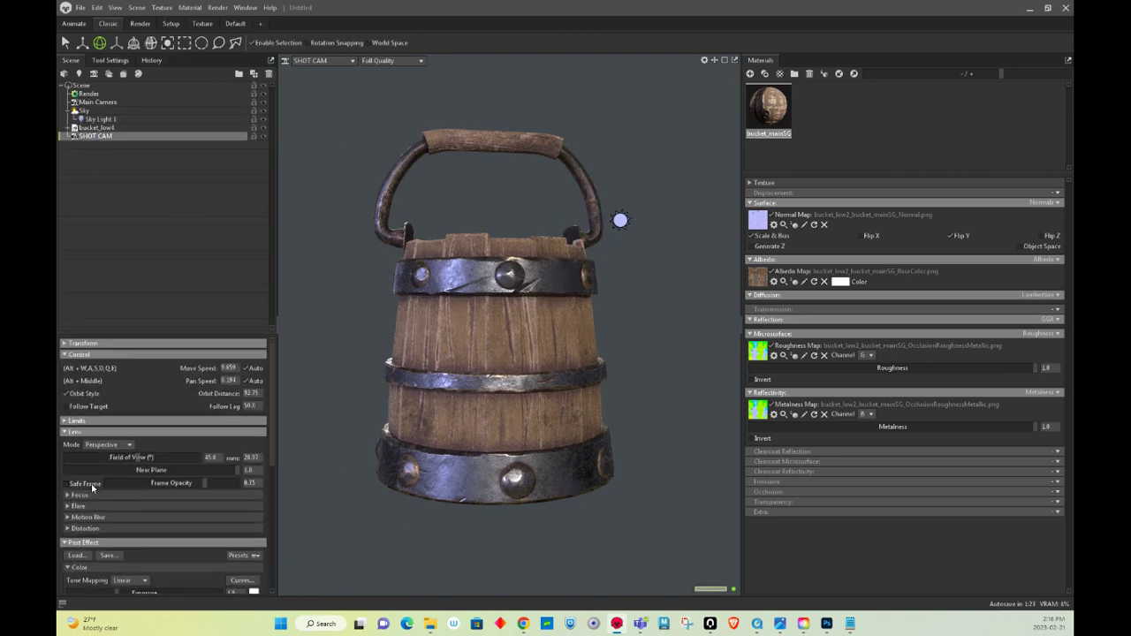
click(91, 485)
scroll(539, 323, up, 3)
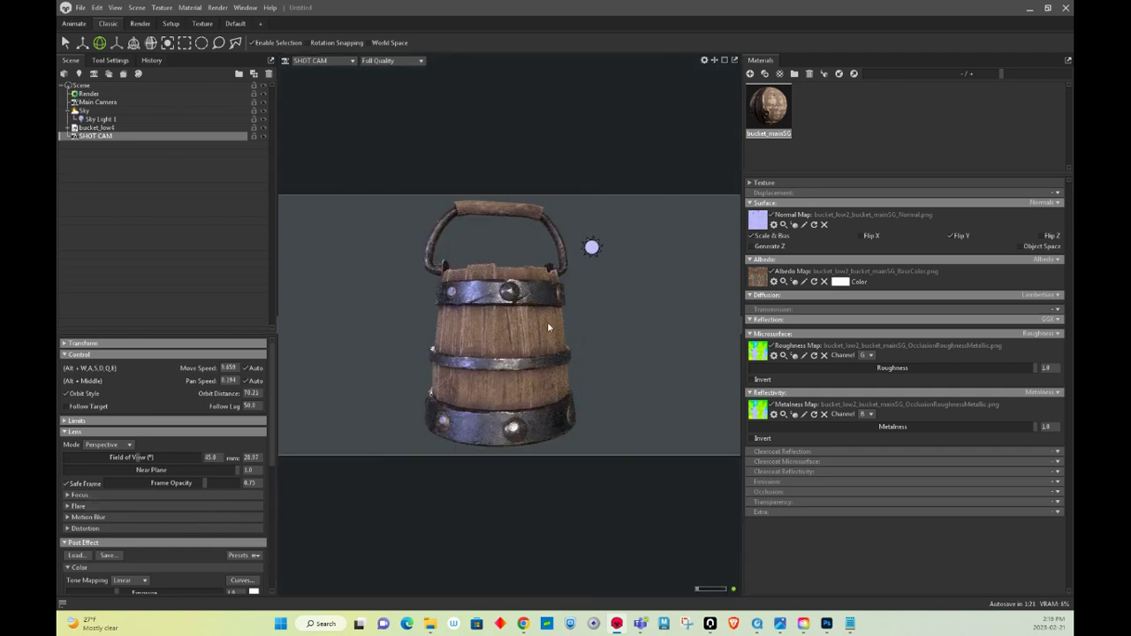
drag(548, 327, 557, 326)
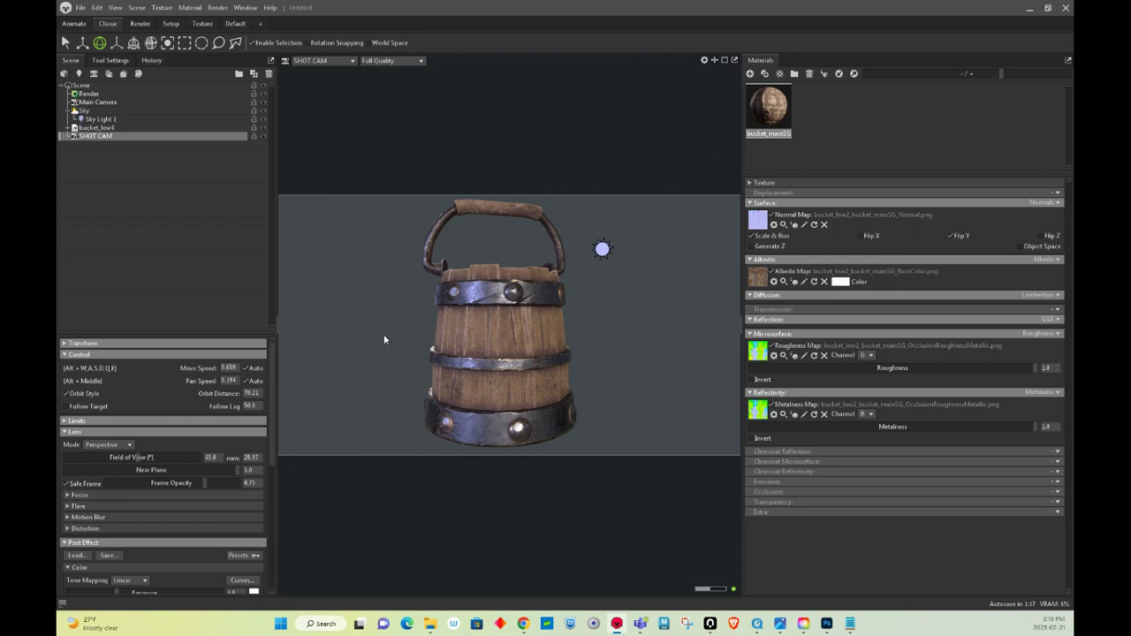
Set the image output to Test Bucket _001_SHOT CAM.png on the Desktop, accept replacing it, and enable Overwrite Existing
click(89, 94)
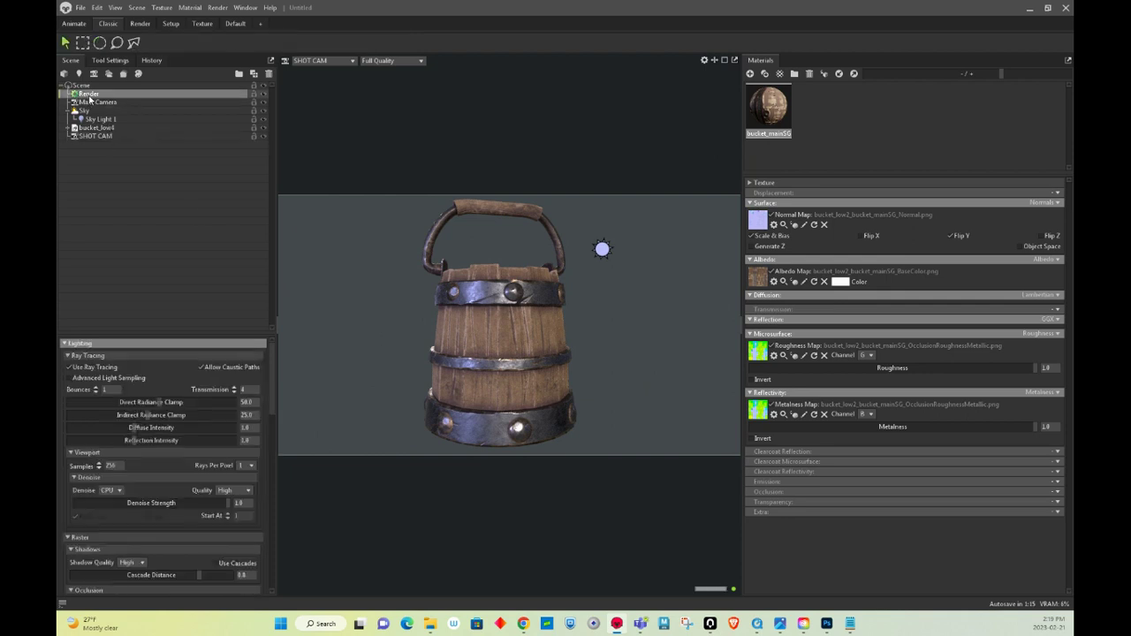
scroll(168, 497, down, 1)
scroll(159, 490, down, 2)
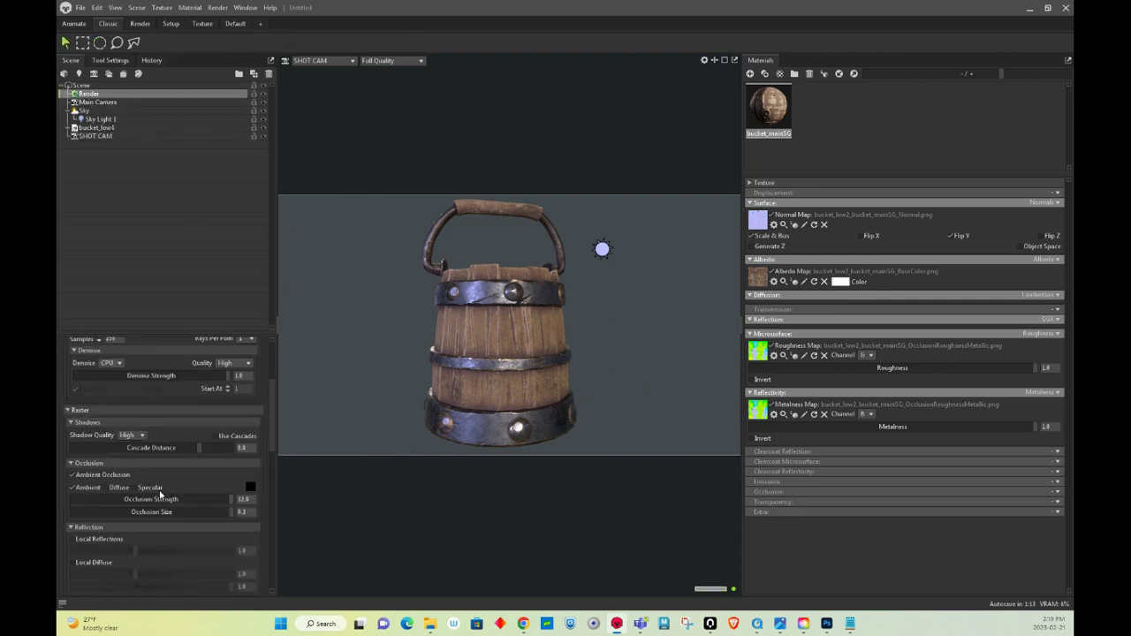
scroll(168, 426, down, 2)
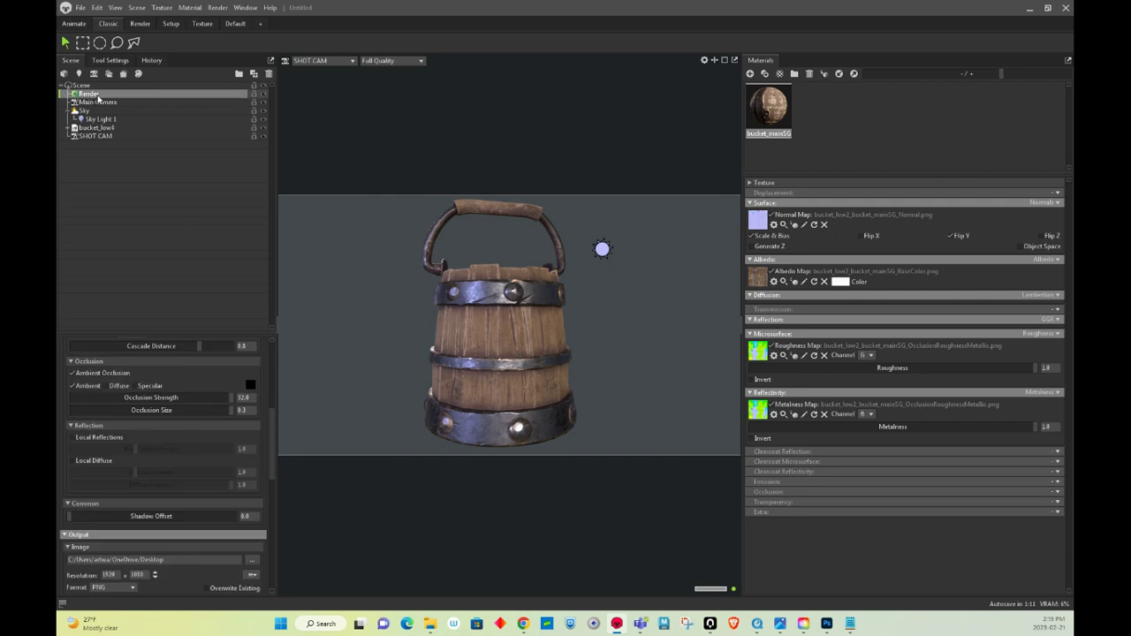
scroll(159, 477, down, 2)
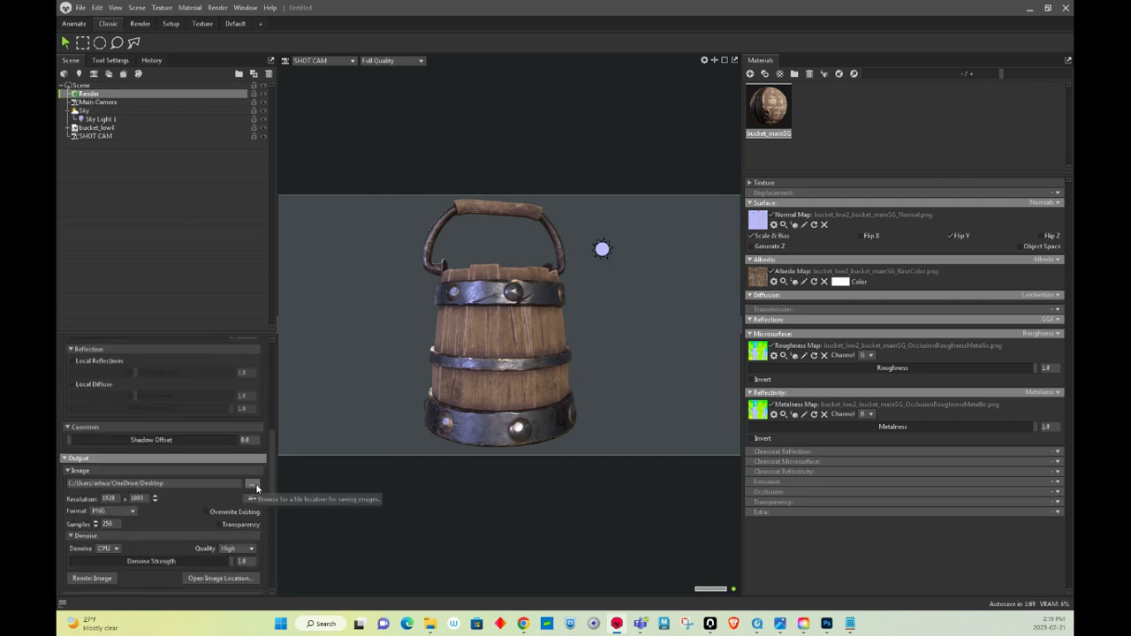
click(254, 486)
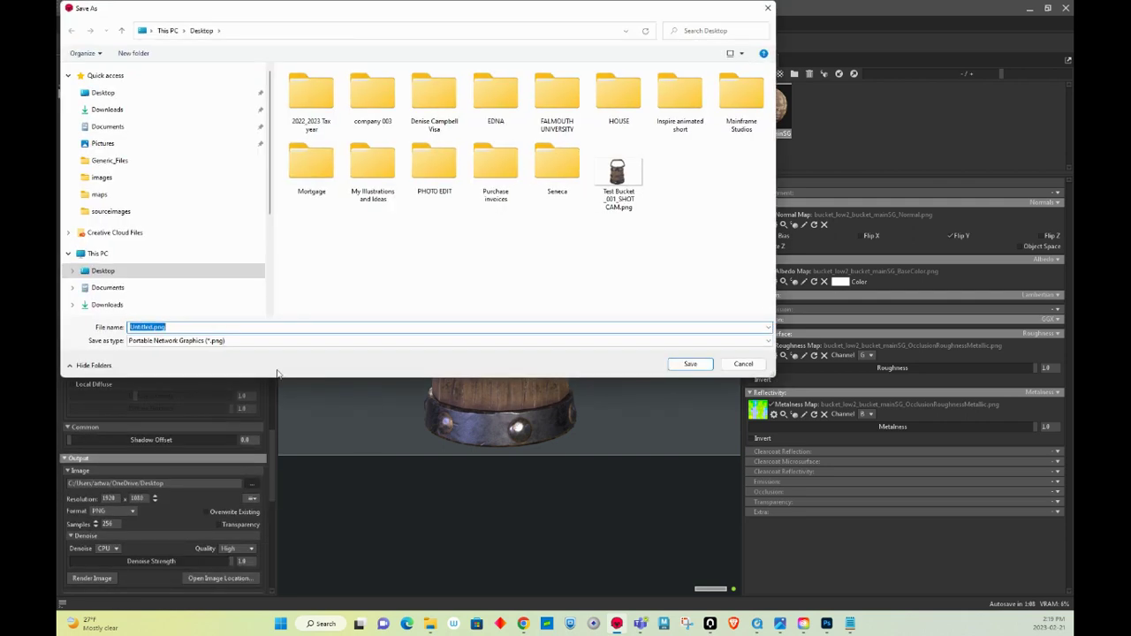
click(619, 176)
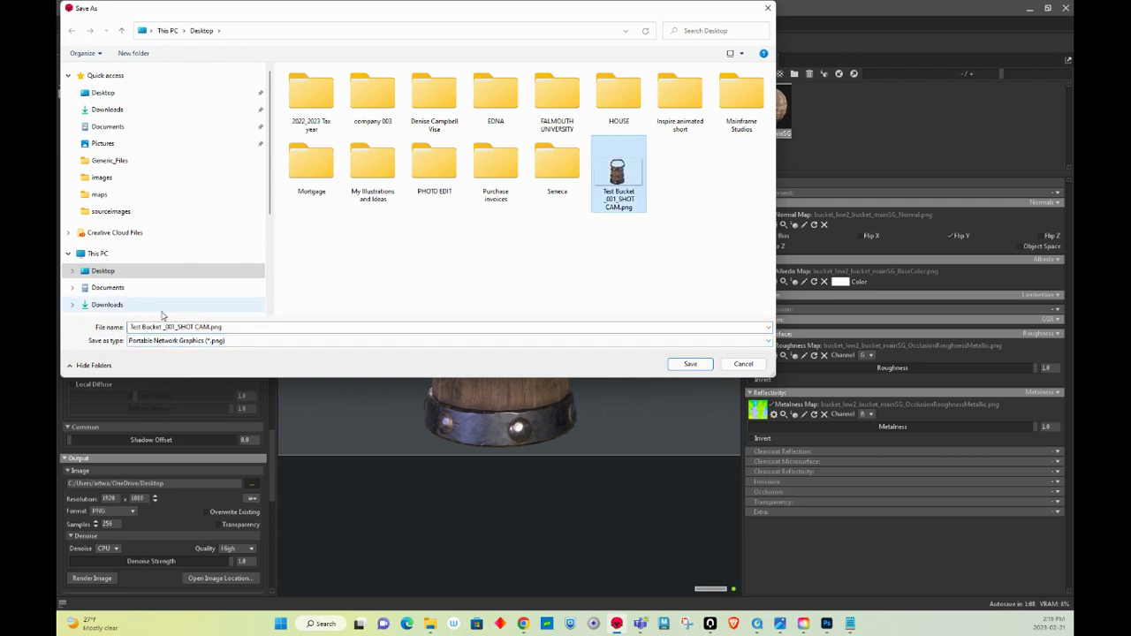
click(213, 327)
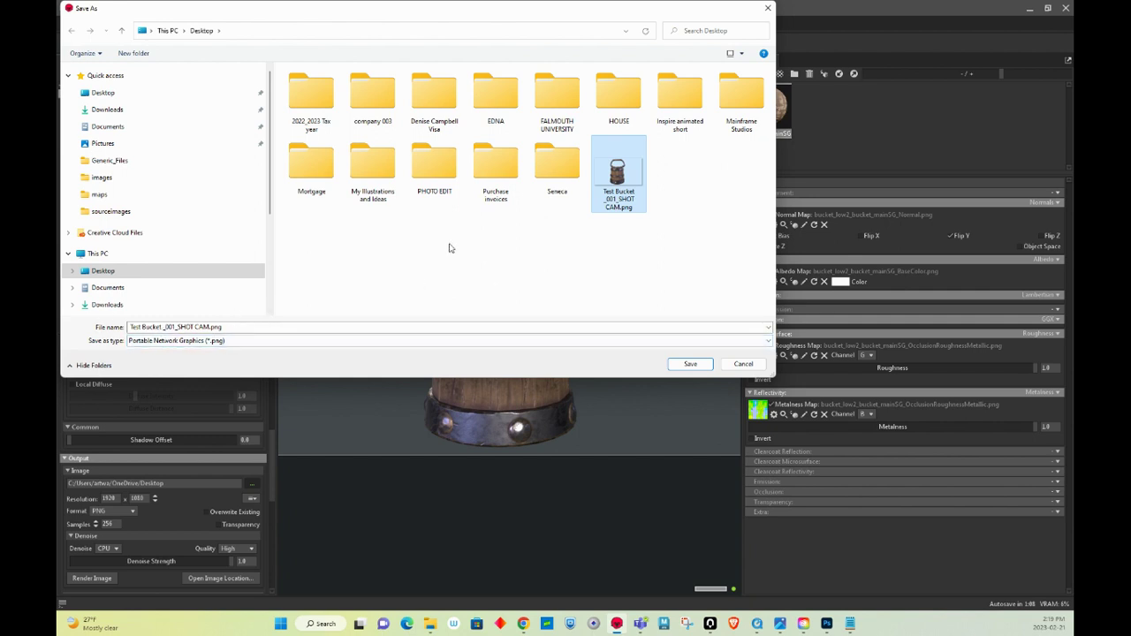
click(692, 363)
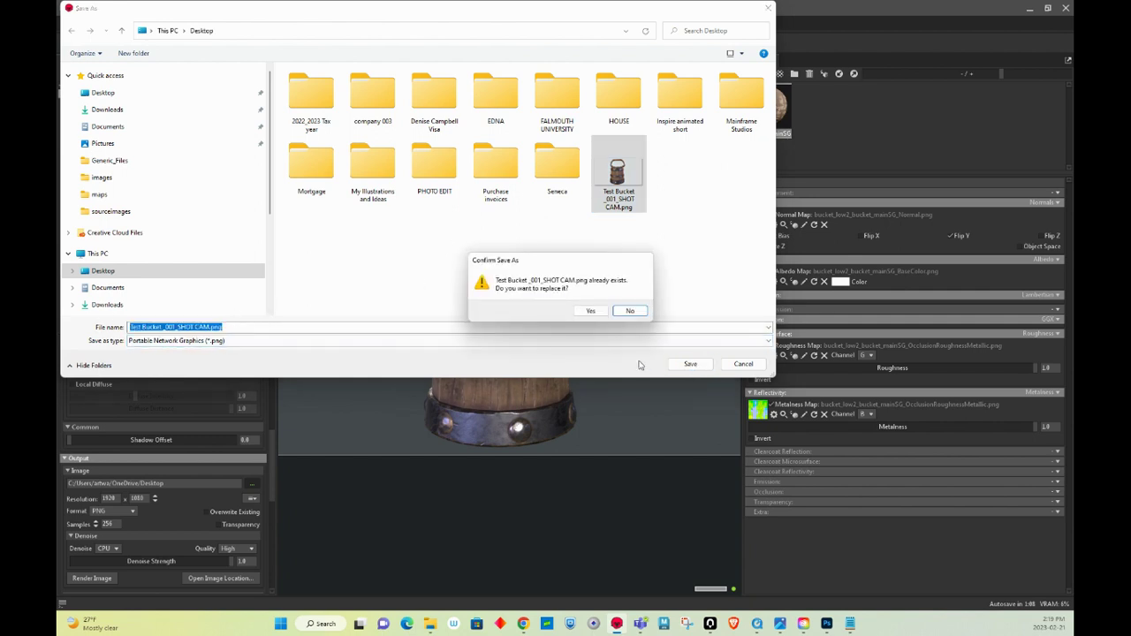
click(591, 310)
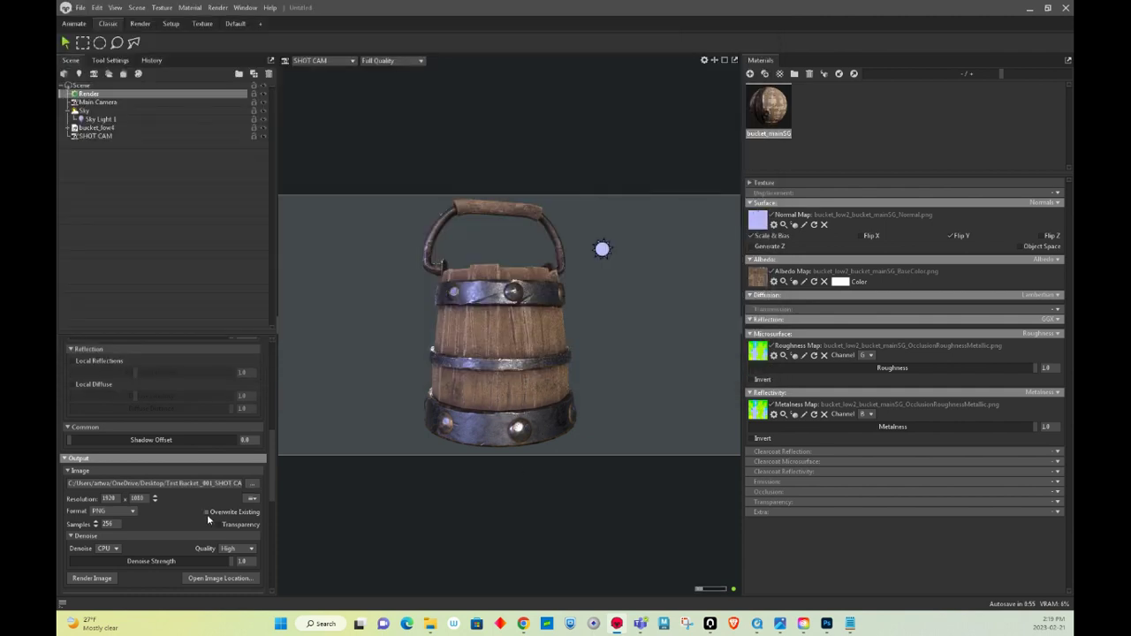
click(207, 512)
Orbit and zoom SHOT CAM to show the whole bucket from a three-quarter angle within the safe frame
drag(592, 360, 621, 380)
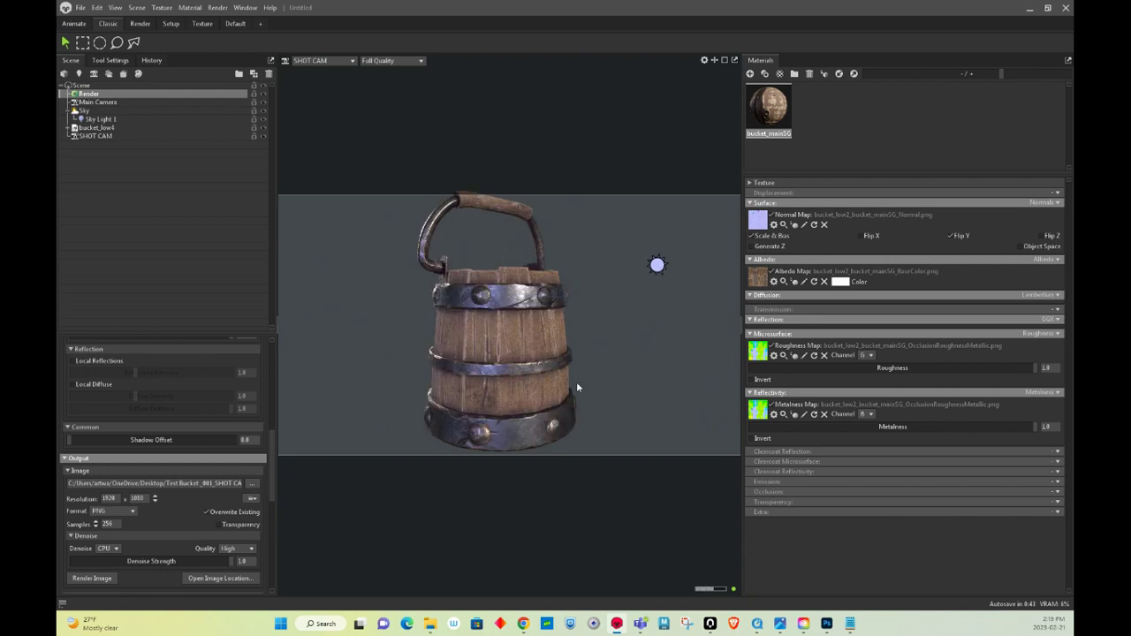
drag(576, 387, 525, 372)
click(252, 484)
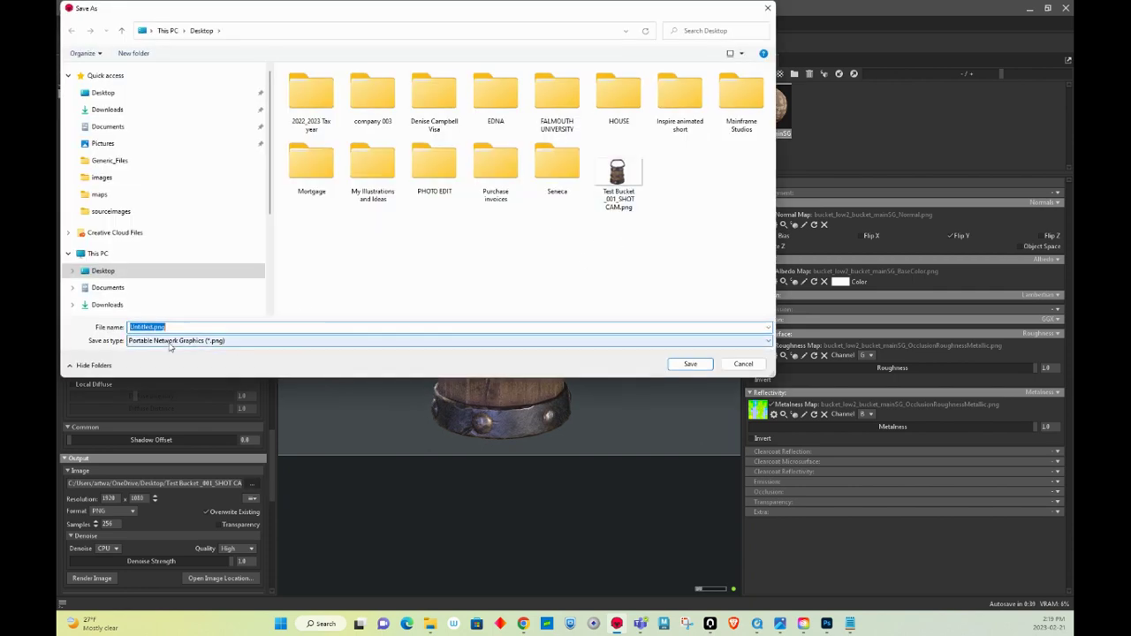
click(743, 364)
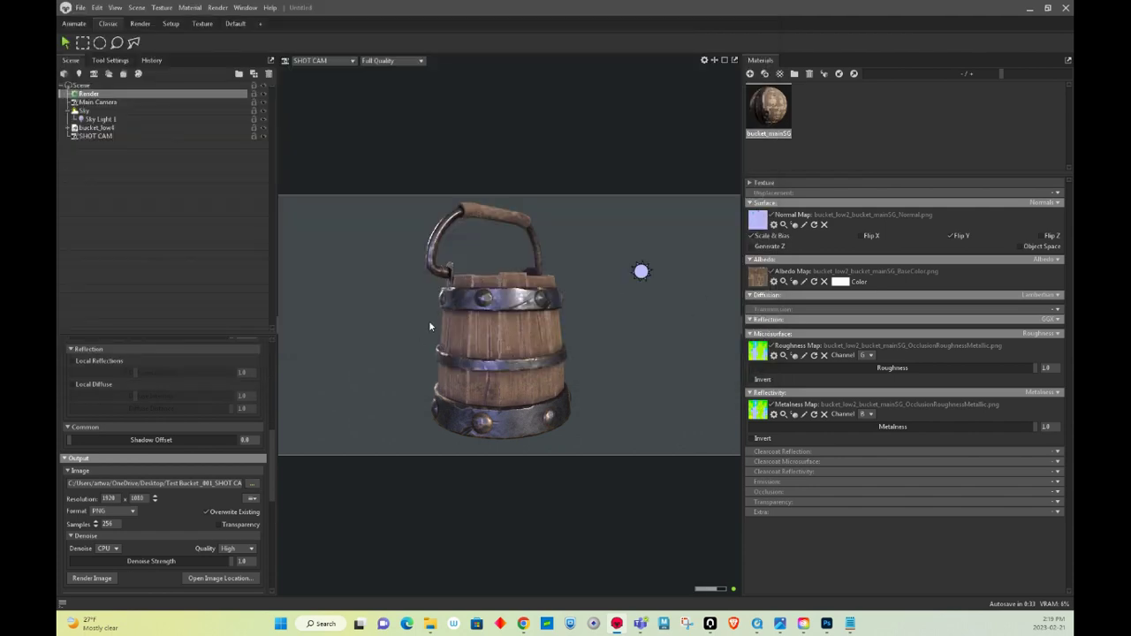
scroll(428, 327, up, 1)
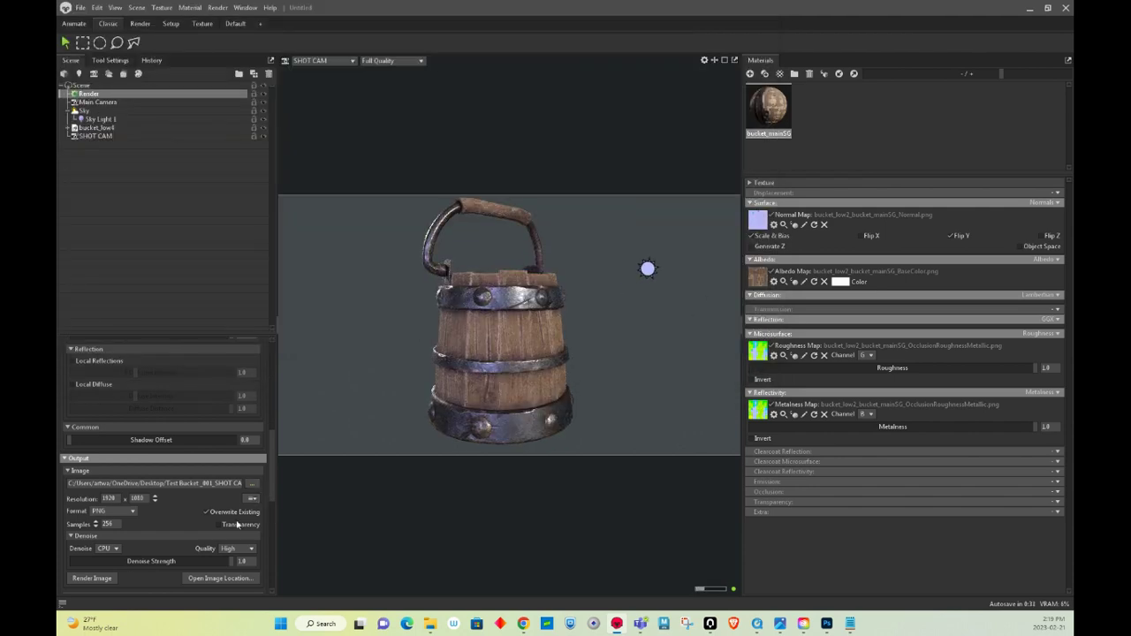
Enable Transparency for the image output and render the image
click(222, 526)
scroll(168, 523, down, 2)
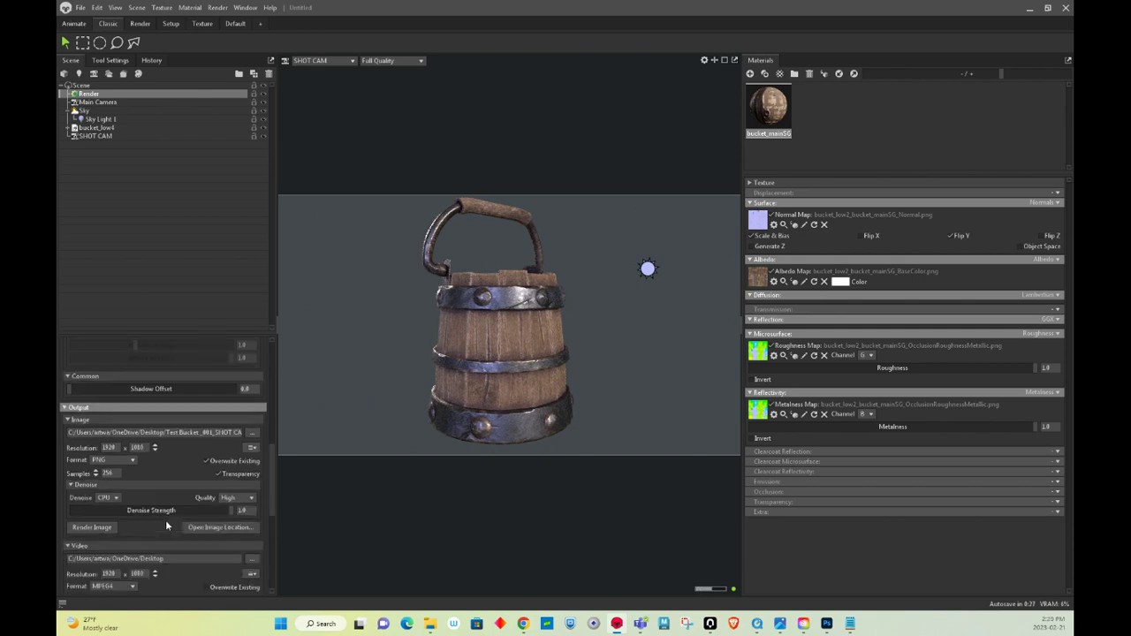
click(92, 527)
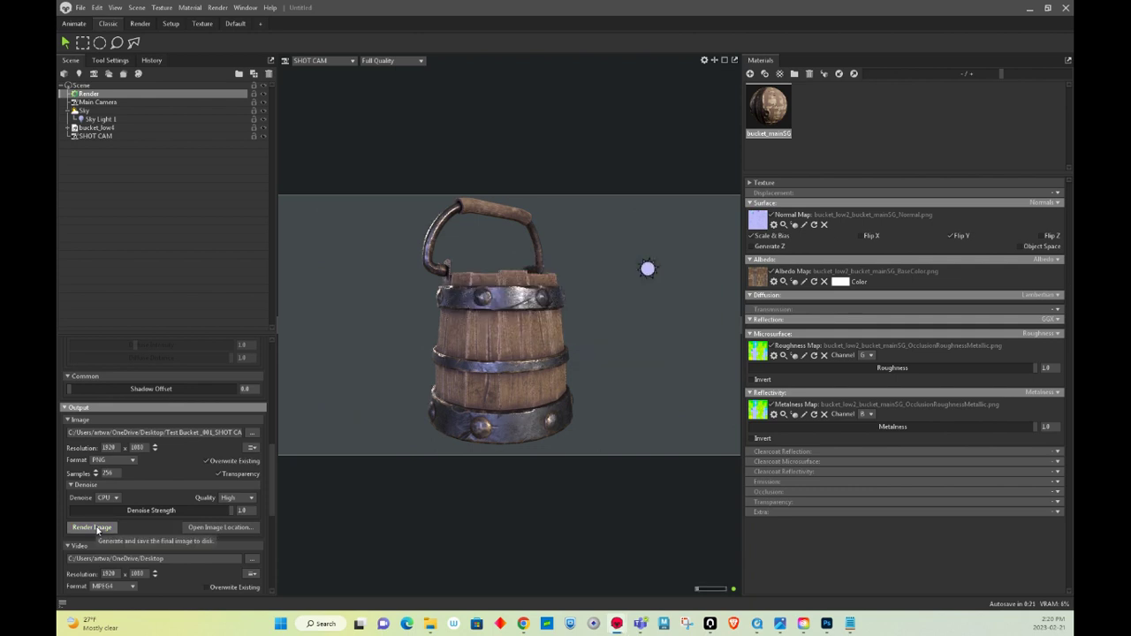
Open the rendered Test Bucket _001_SHOT CAM.png from the Desktop in Photoshop and inspect it with the Color Fill 1 layer hidden and shown
click(1029, 8)
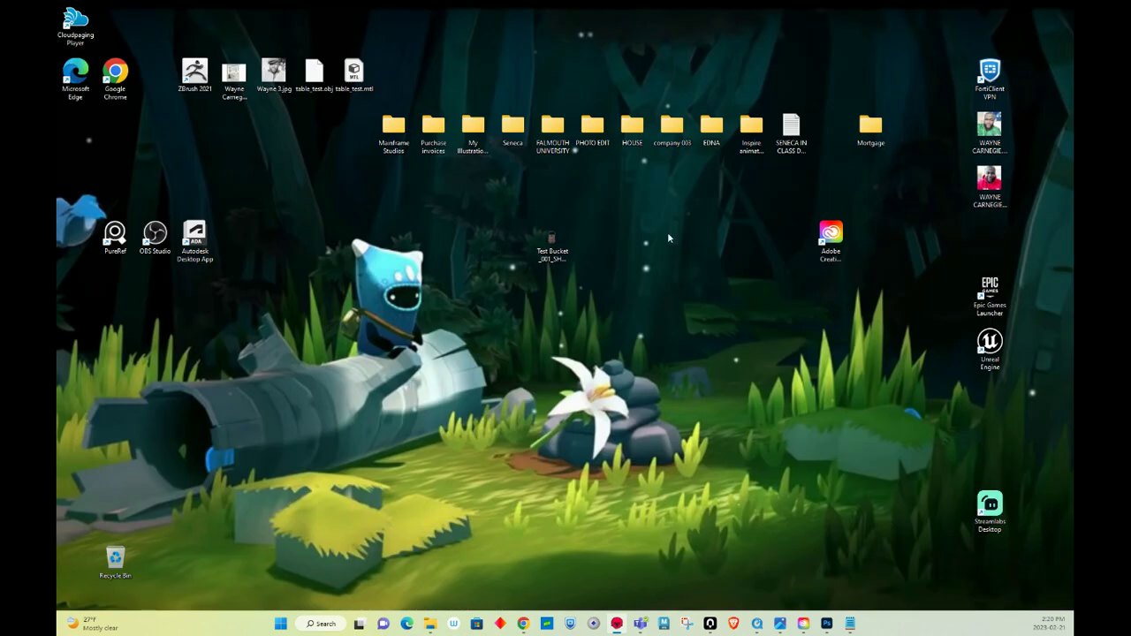
right_click(551, 251)
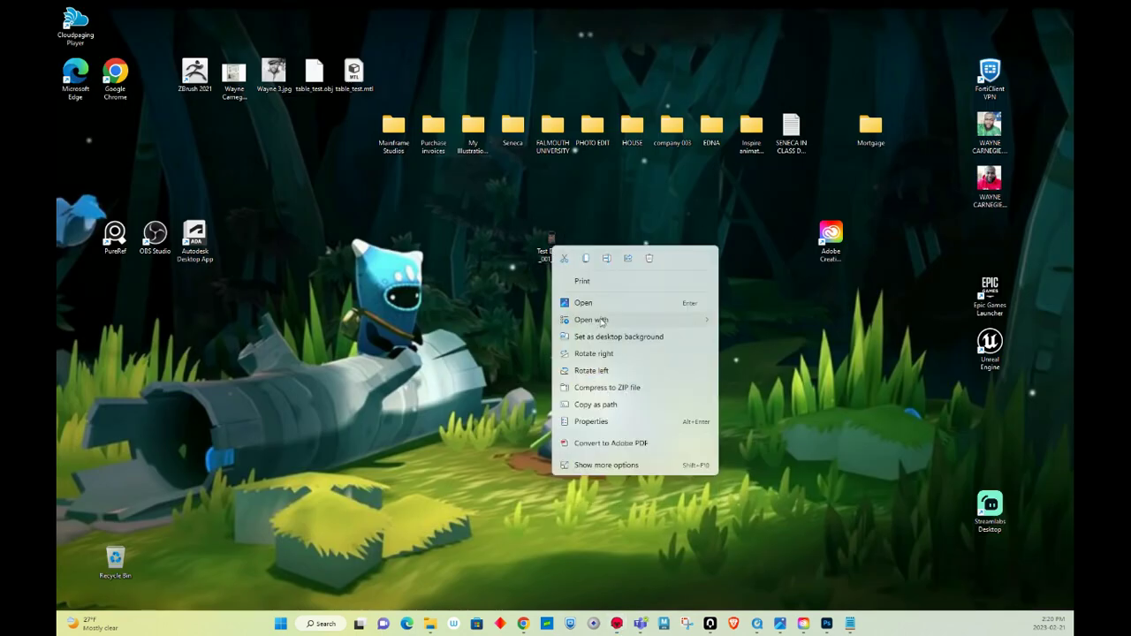
mouse_move(601, 322)
click(760, 371)
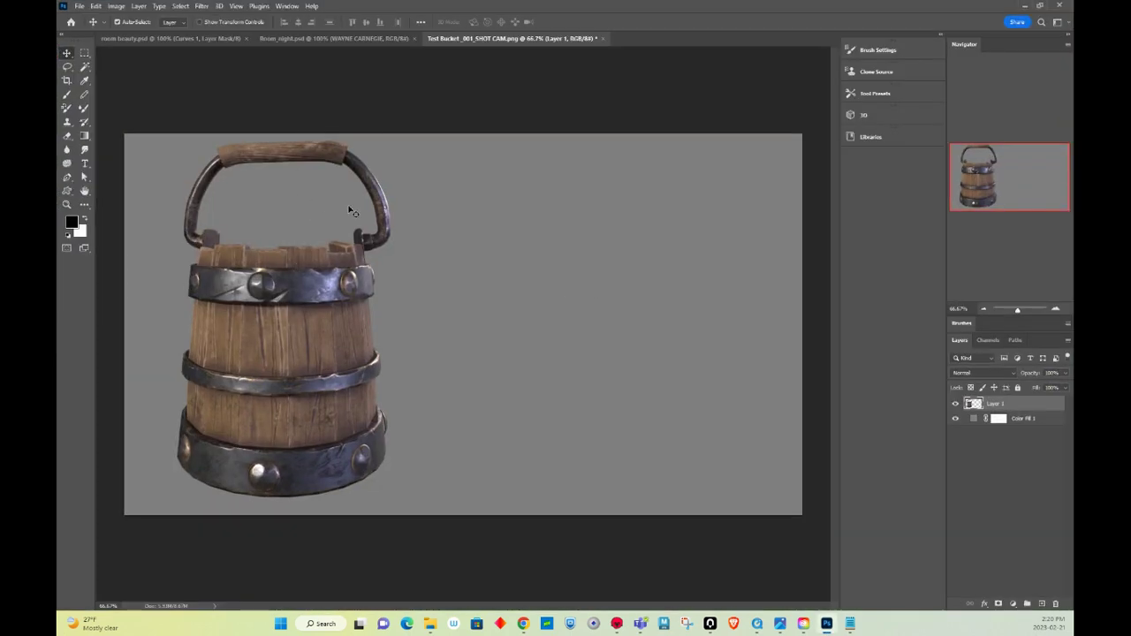
click(955, 420)
click(954, 420)
alt+scroll(419, 320, down, 1)
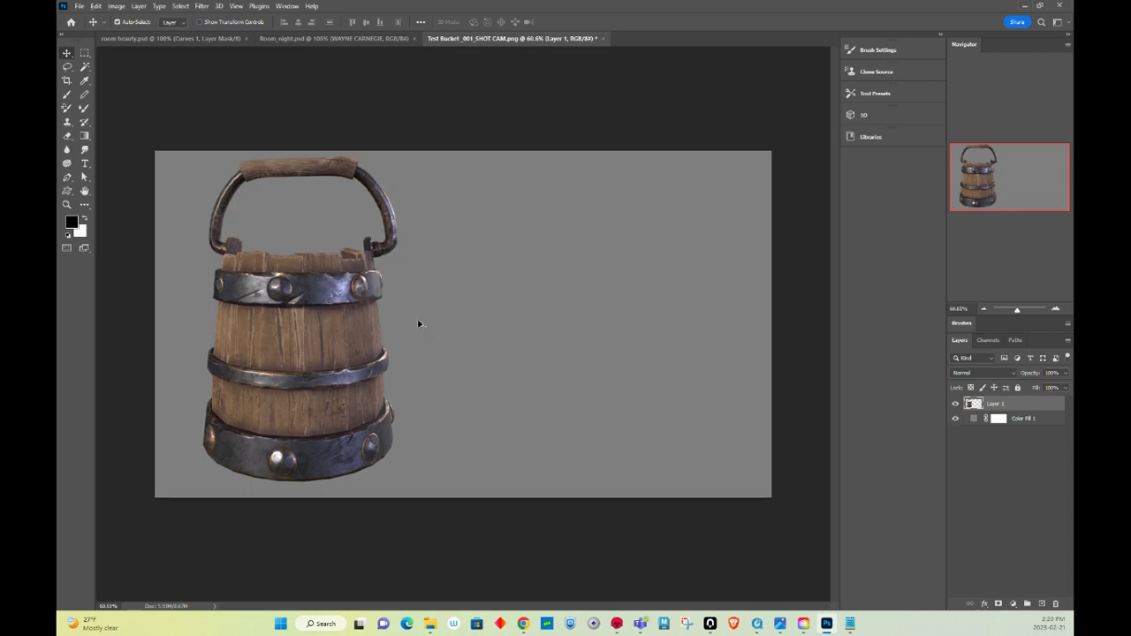
alt+scroll(272, 285, up, 1)
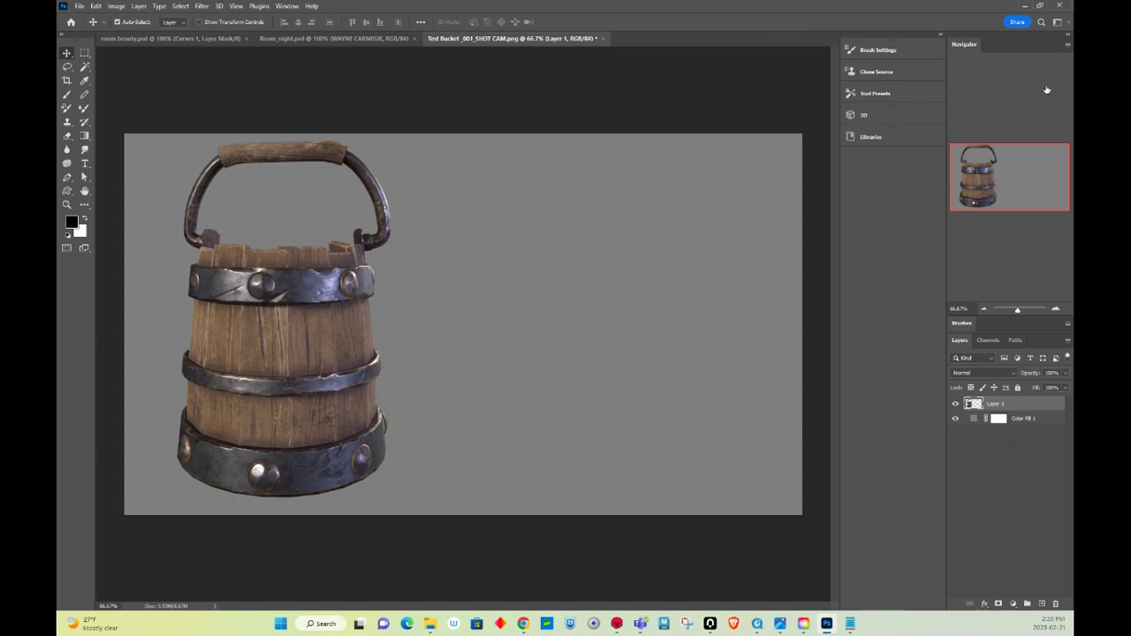
Return to Marmoset Toolbag and add a turntable object to the scene
click(1024, 7)
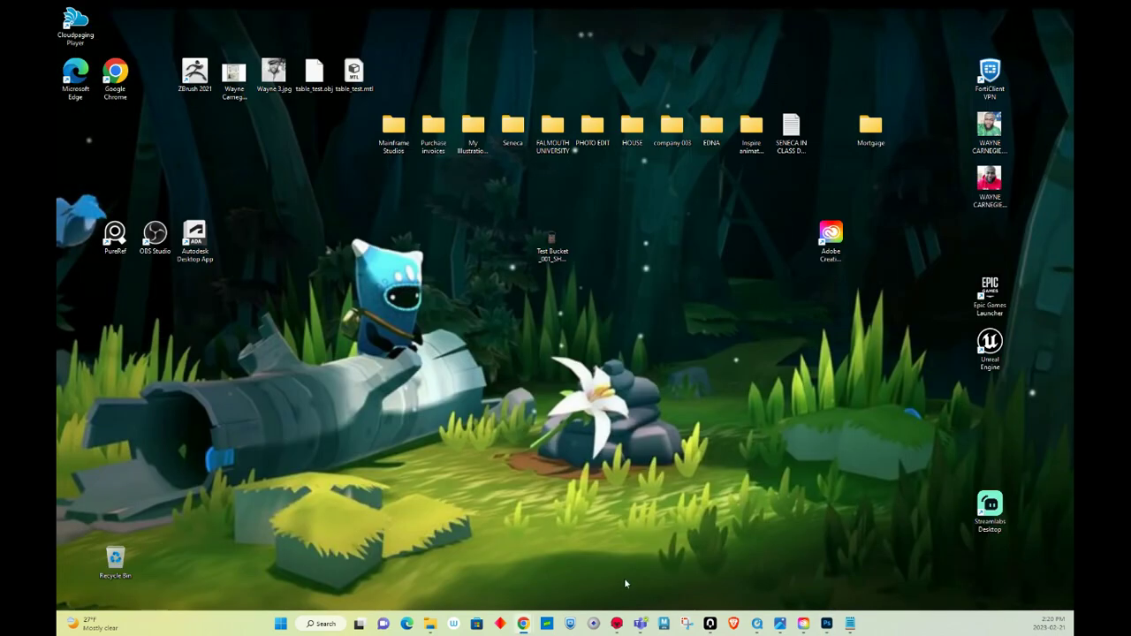
click(617, 623)
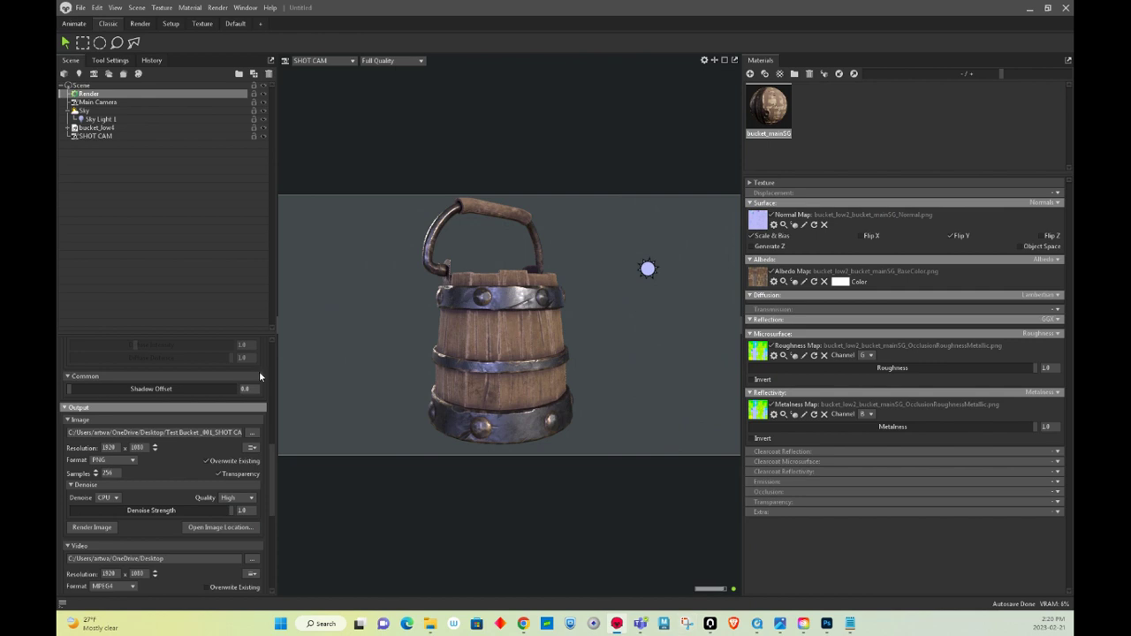
scroll(133, 428, down, 3)
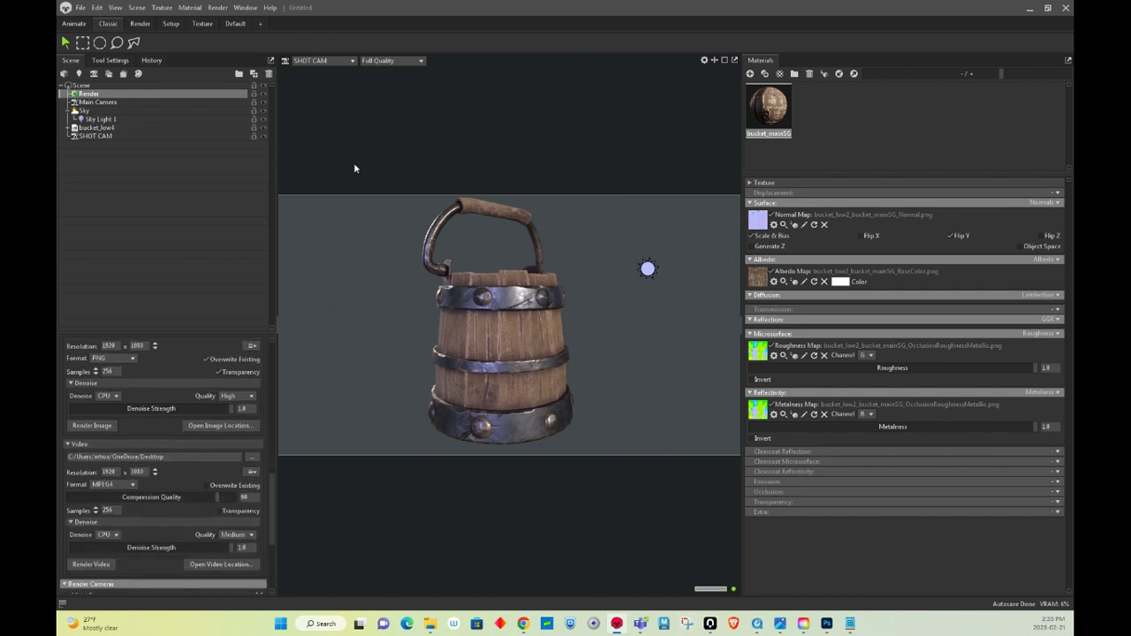
click(137, 8)
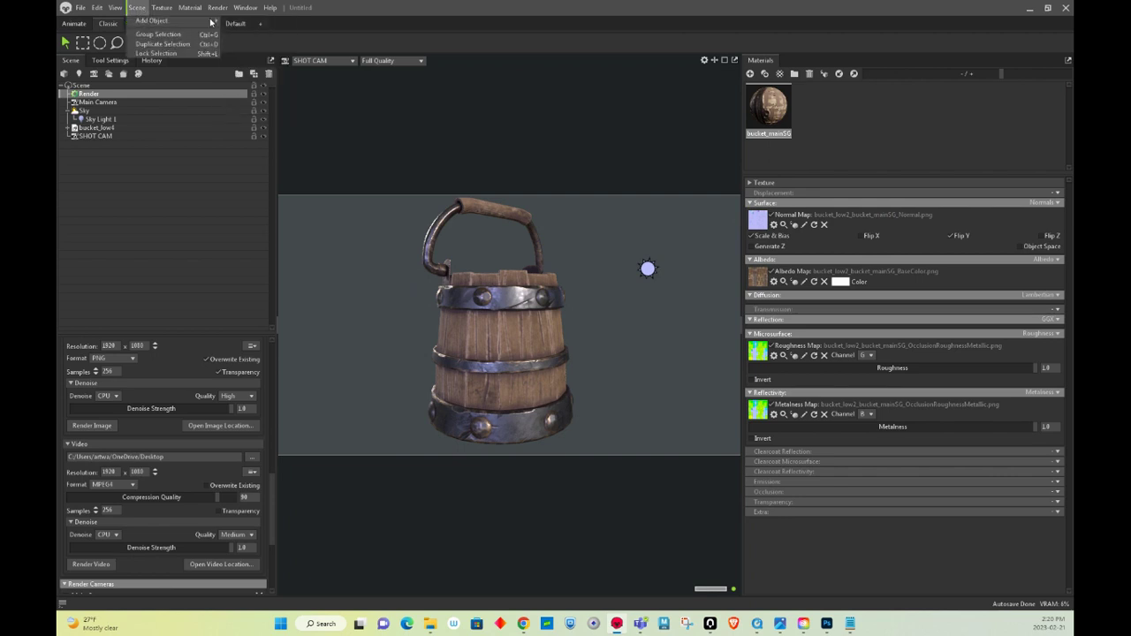
mouse_move(186, 7)
click(242, 30)
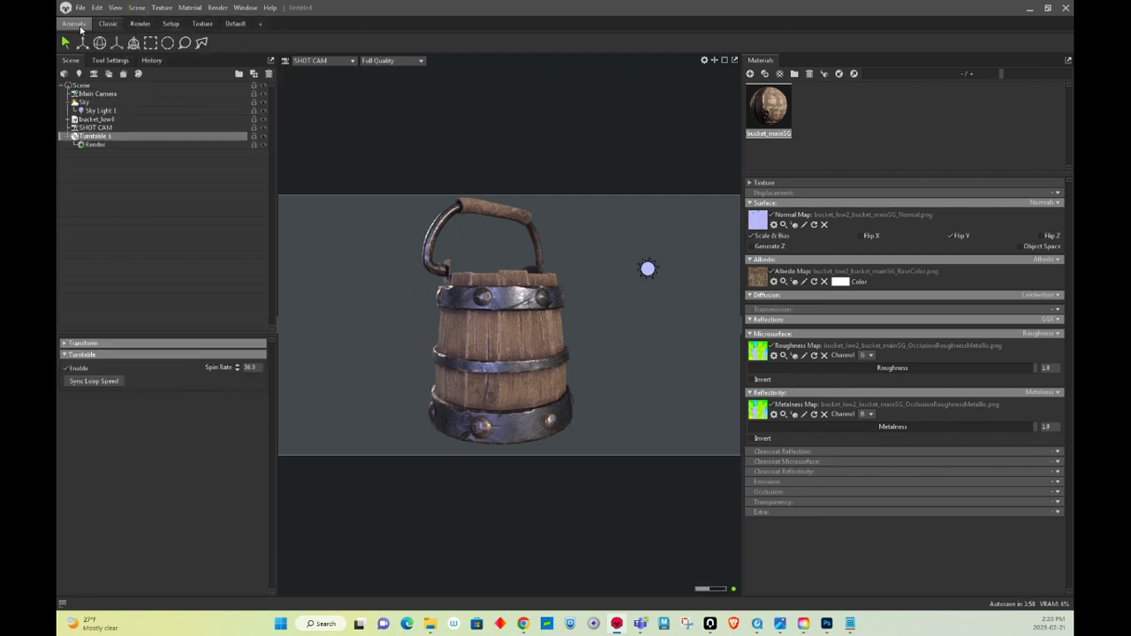
Switch to the Animate workspace and briefly play the timeline to test the turntable
click(76, 24)
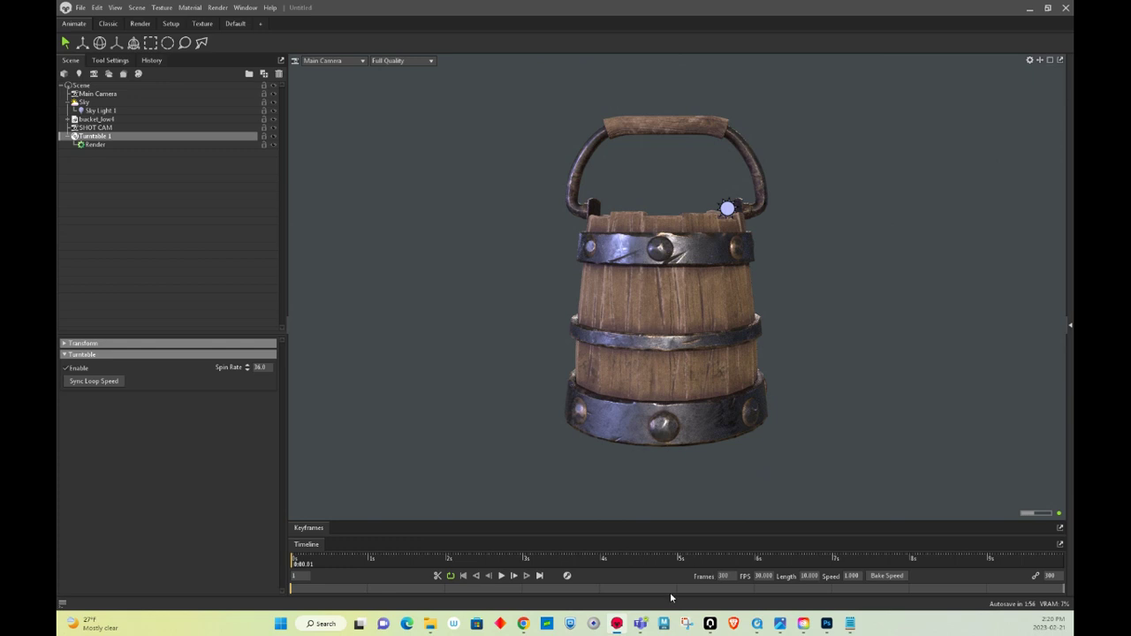
click(501, 575)
click(501, 576)
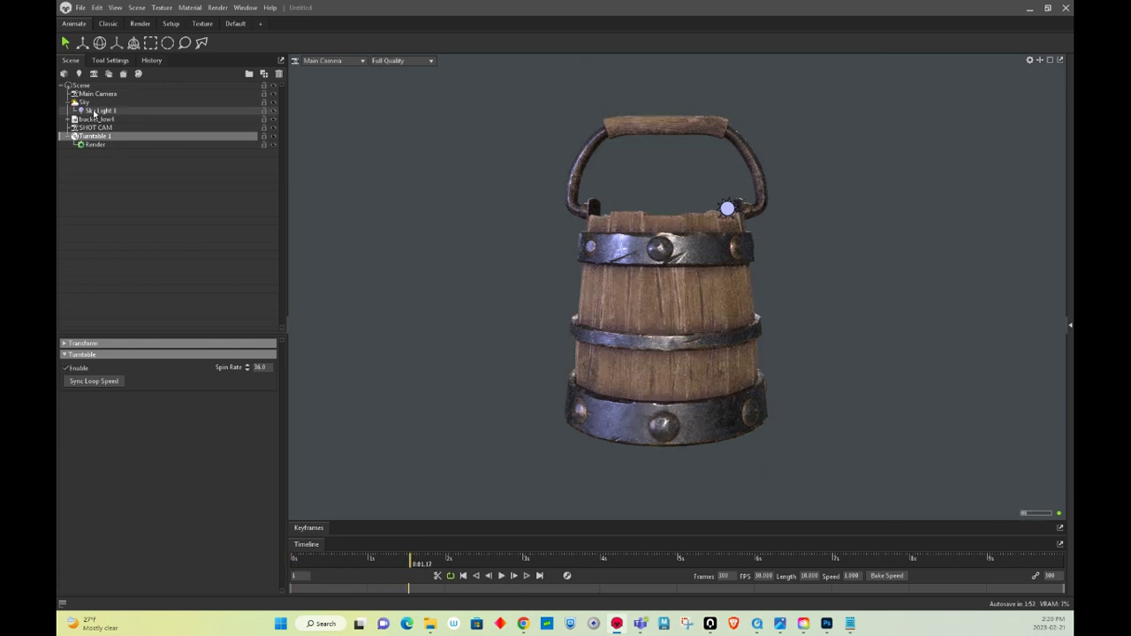
Parent bucket_low4 to Turntable 1 and play the turntable animation
click(104, 120)
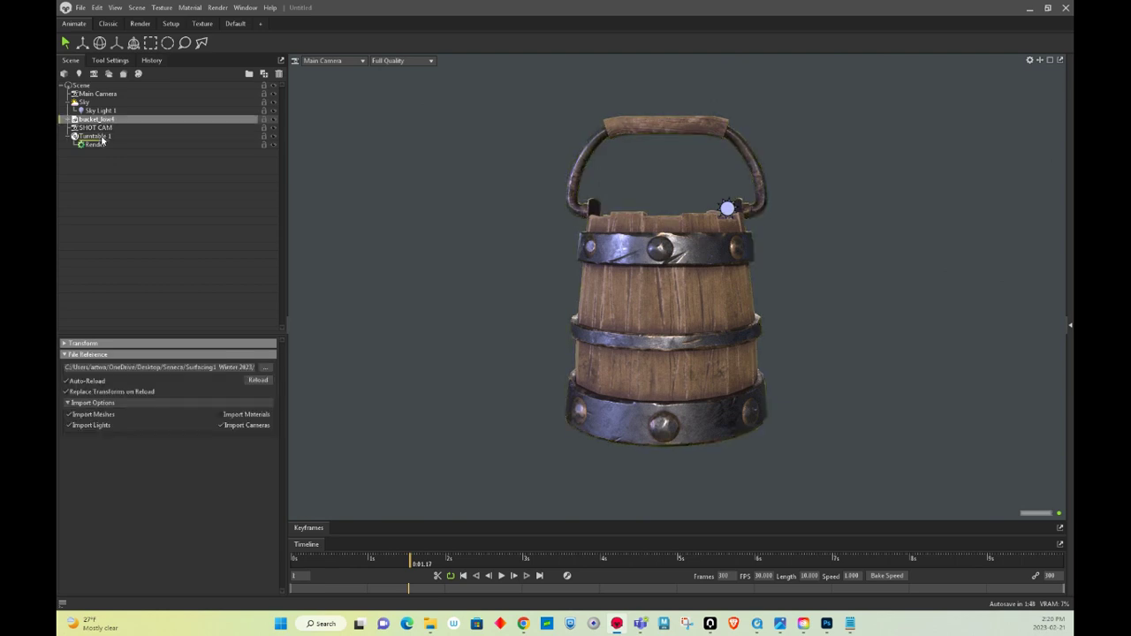
drag(100, 141, 99, 139)
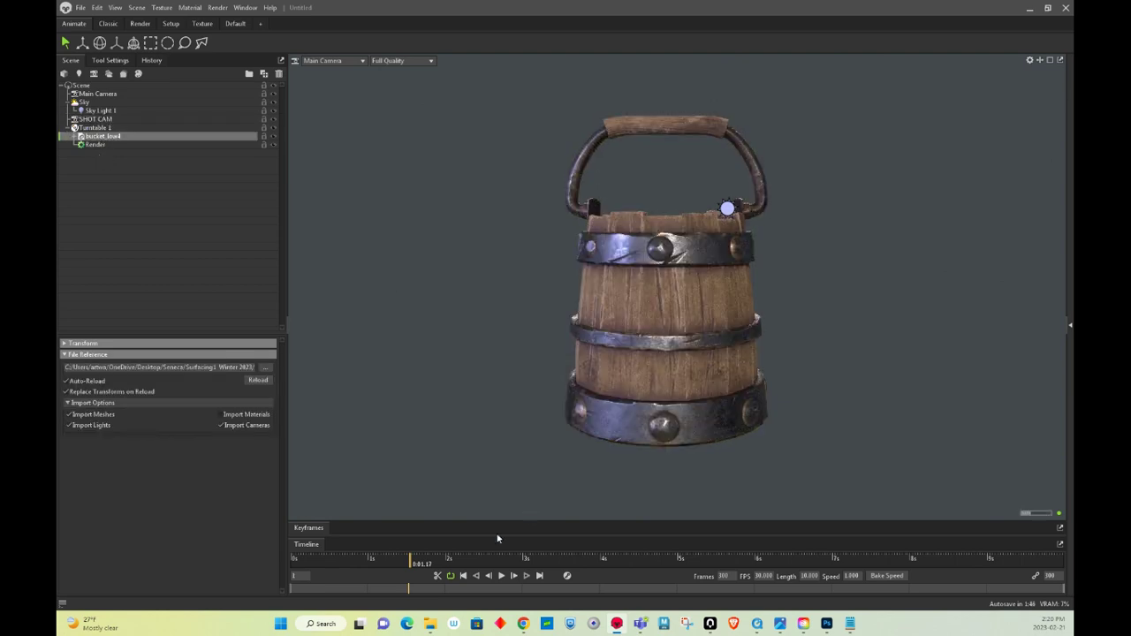
click(503, 575)
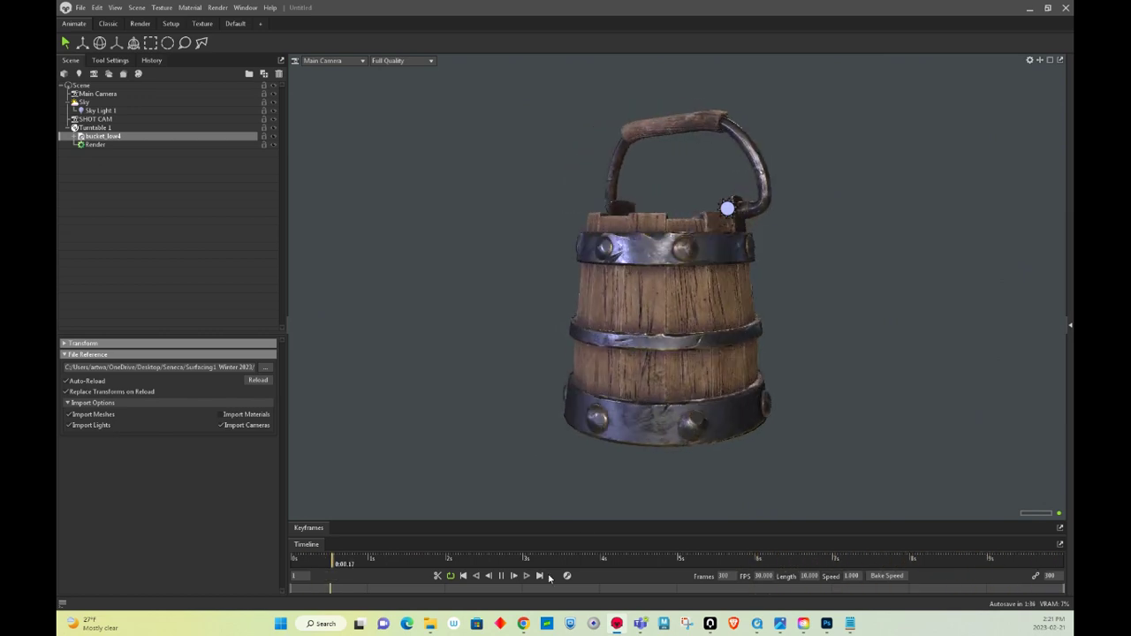
Show the animation through SHOT CAM and move the Render object out of Turntable 1 to the head of the scene hierarchy
click(343, 61)
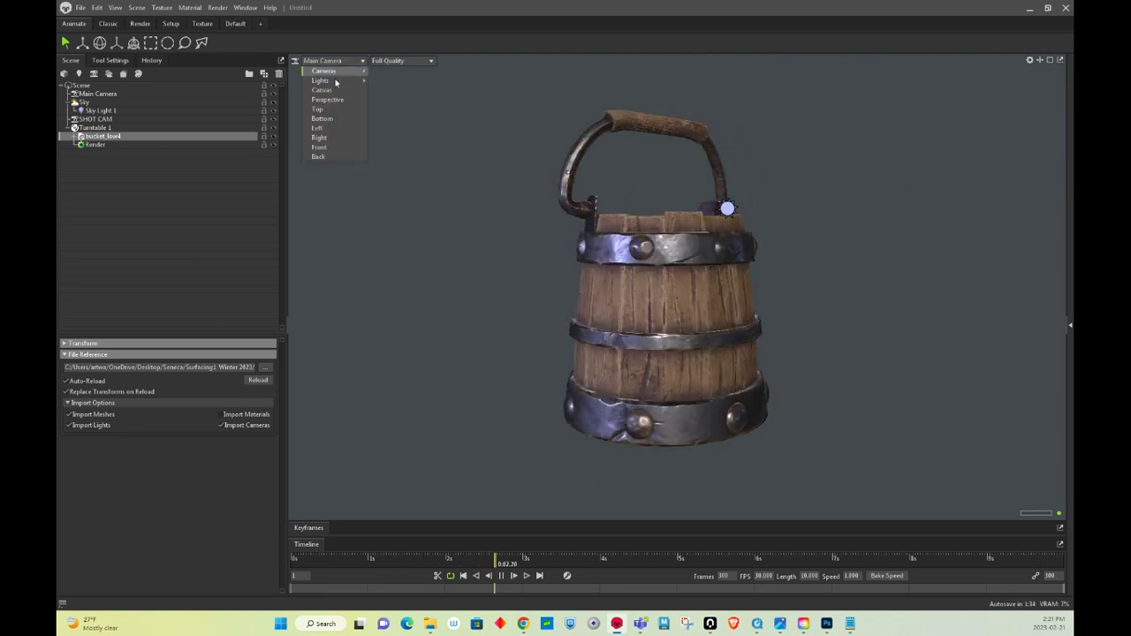
mouse_move(329, 71)
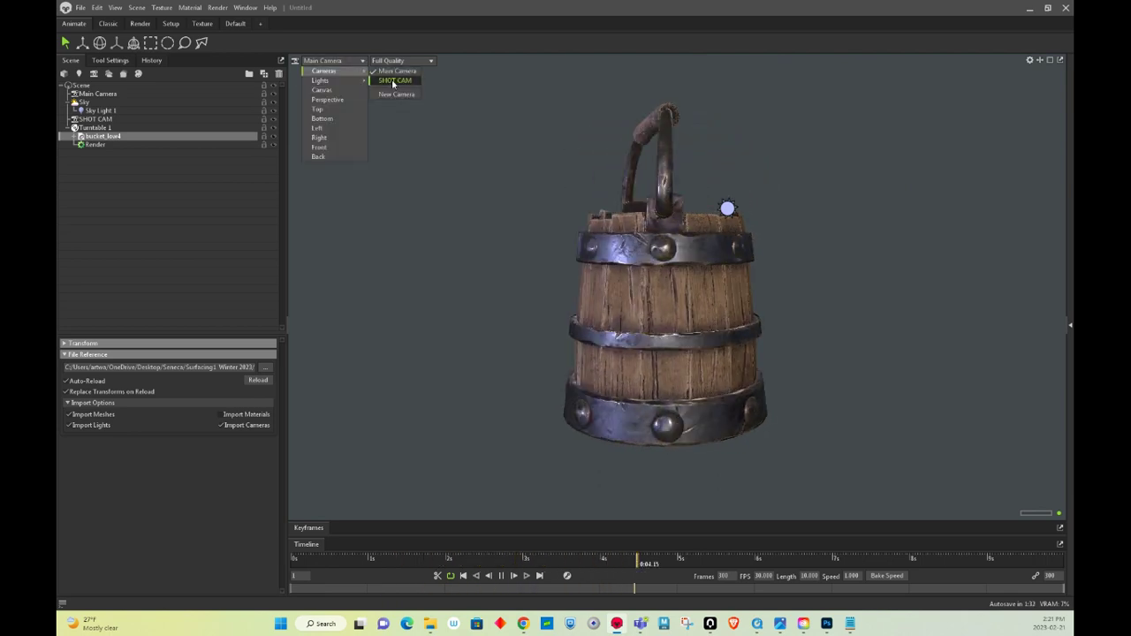
click(393, 83)
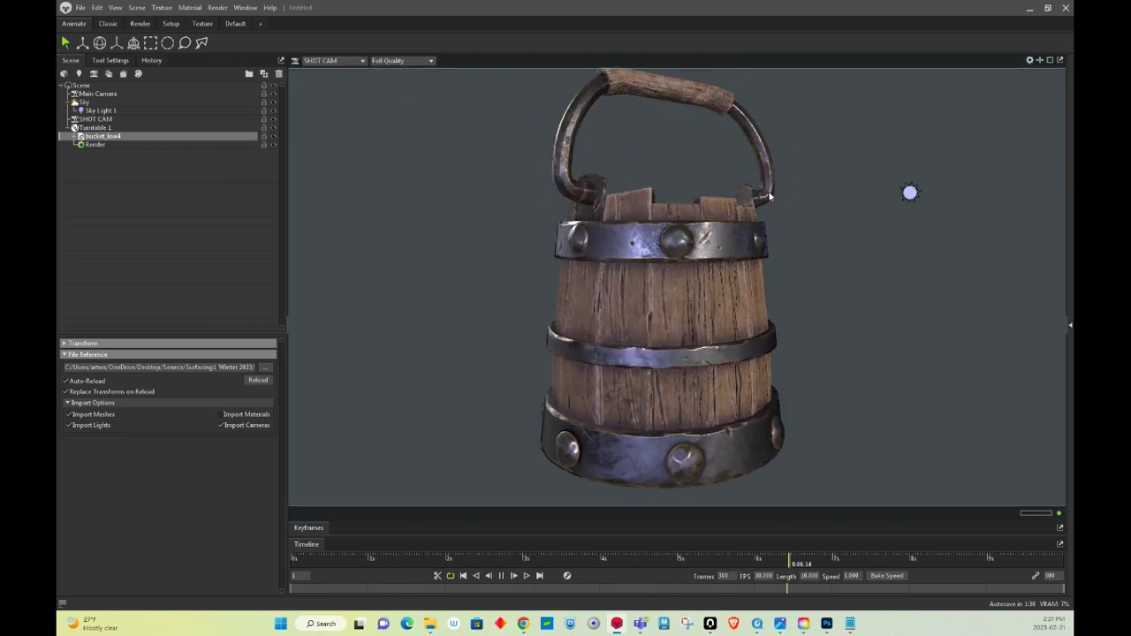
click(93, 144)
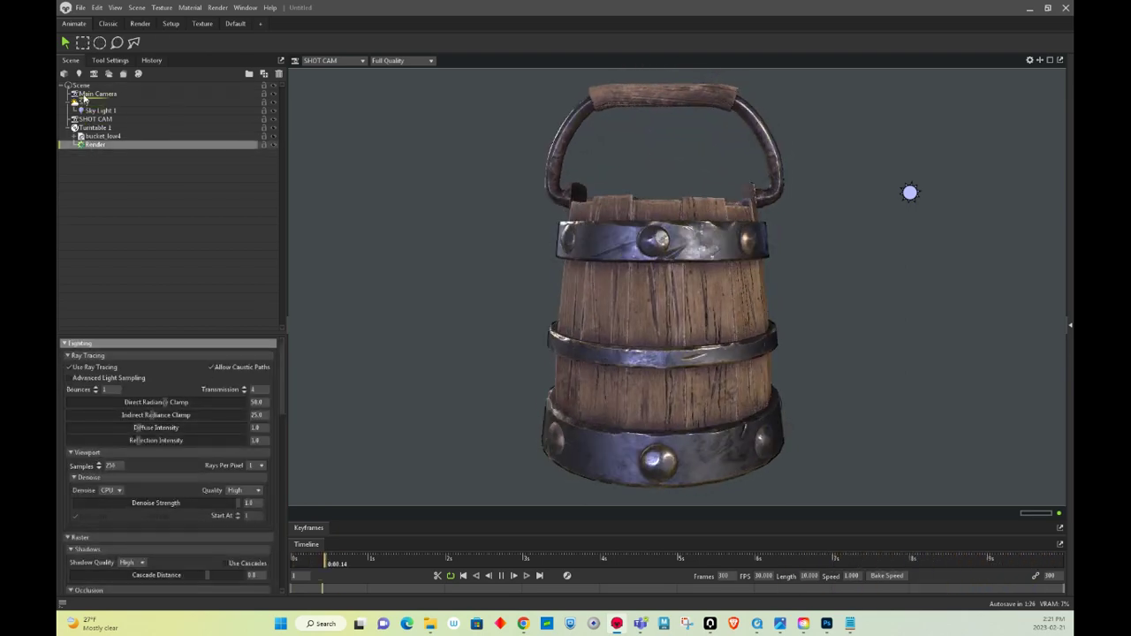
drag(85, 92, 84, 89)
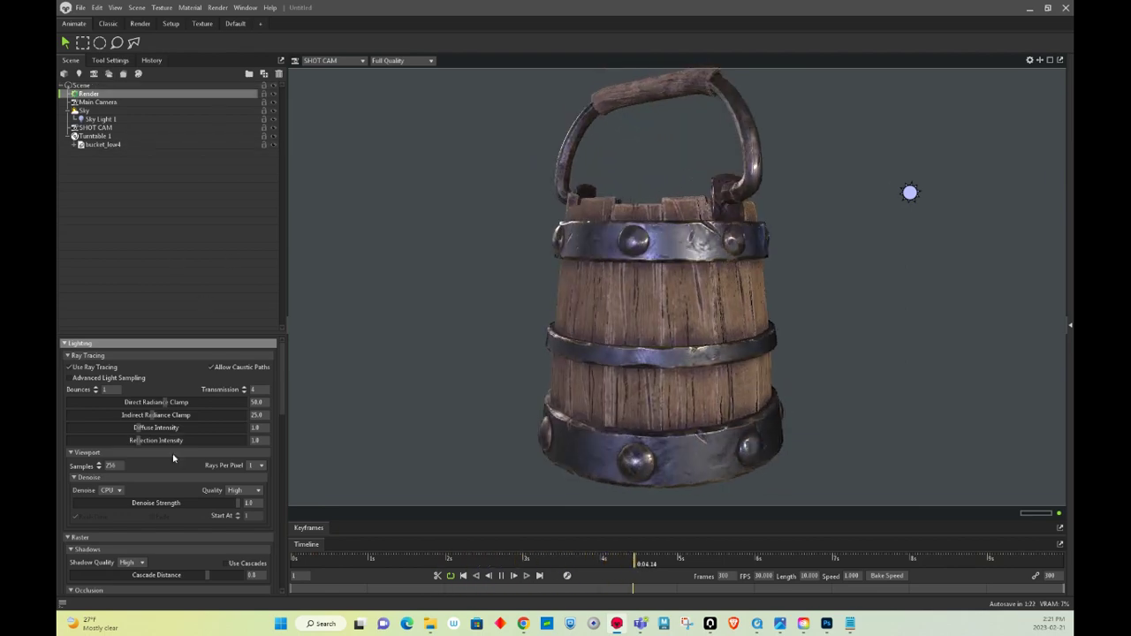
Set the video output file to Test buck _tt.mp4 on the Desktop
scroll(174, 458, down, 2)
scroll(173, 458, down, 5)
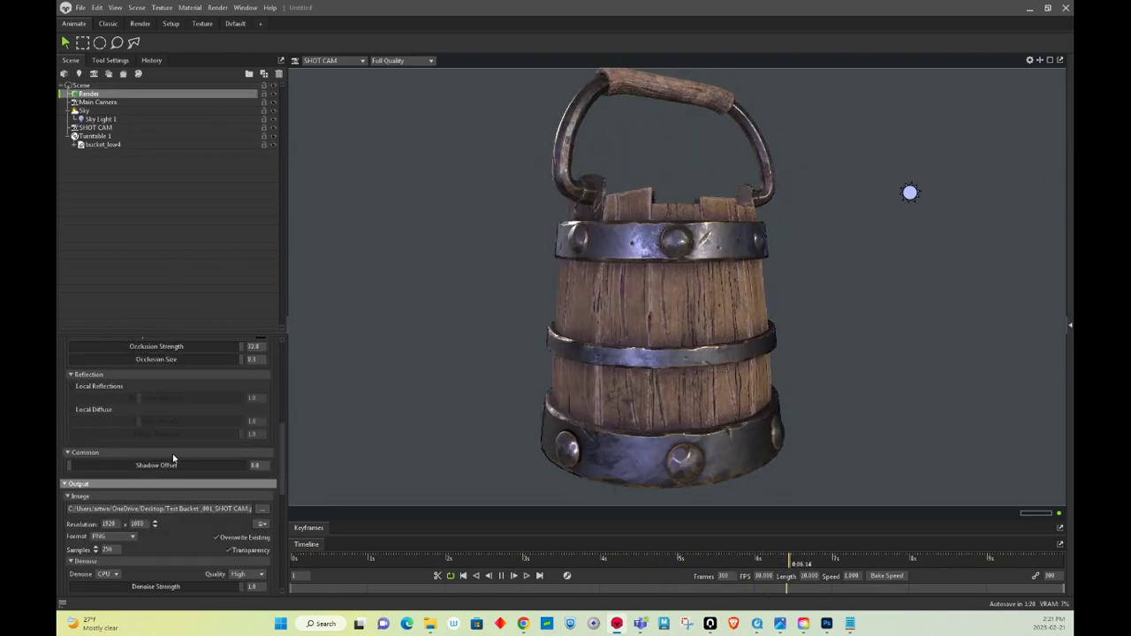
scroll(173, 458, down, 1)
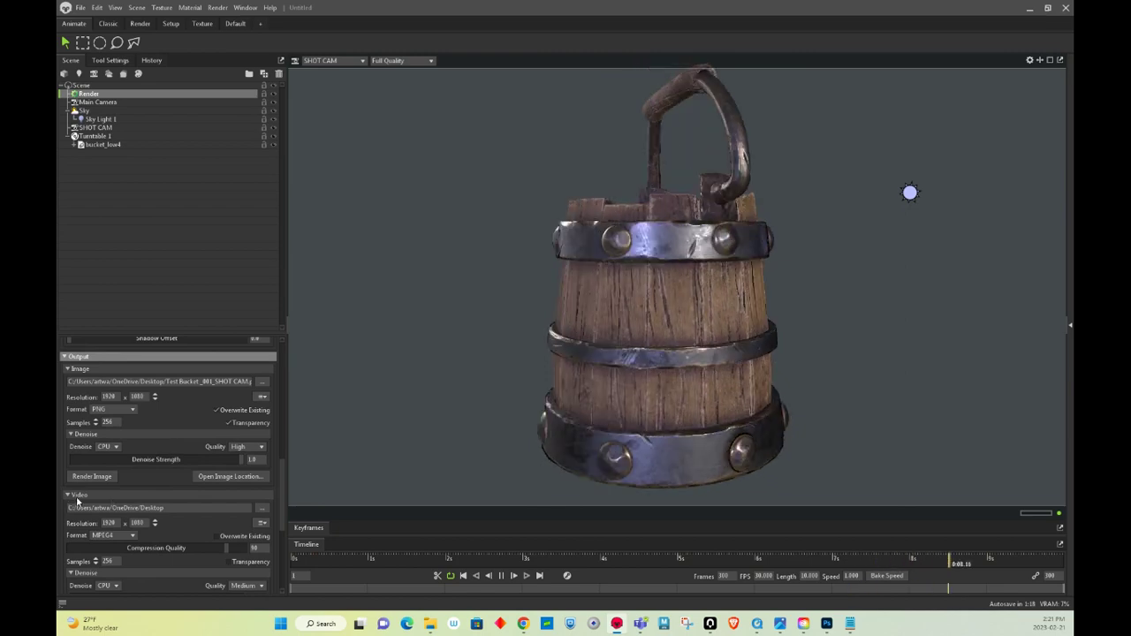
click(262, 508)
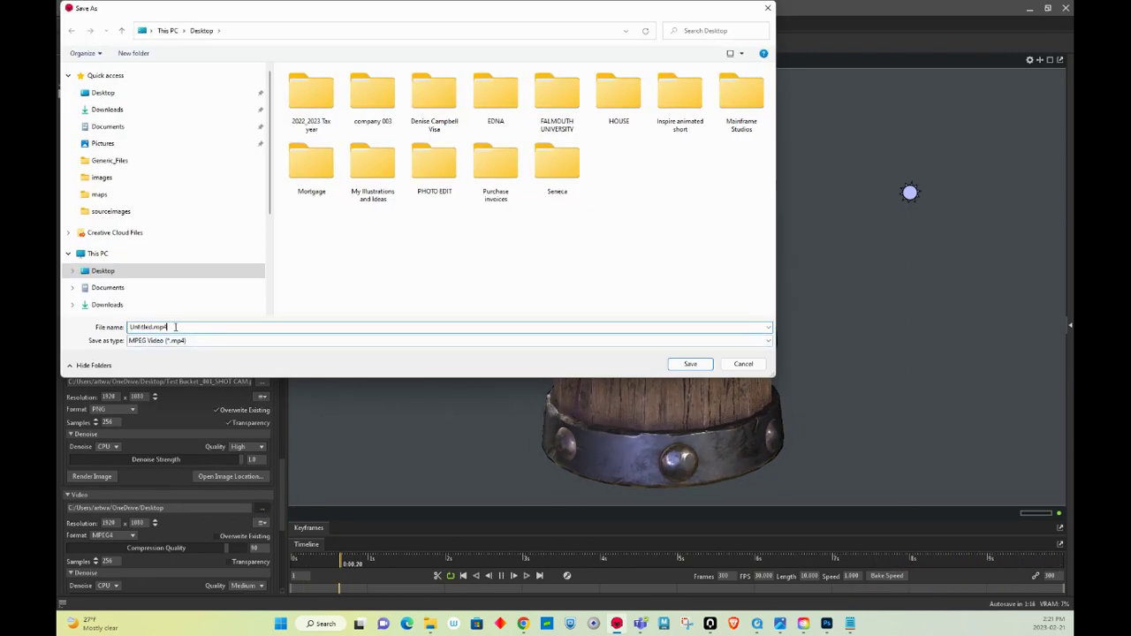
drag(139, 327, 80, 330)
text(Te)
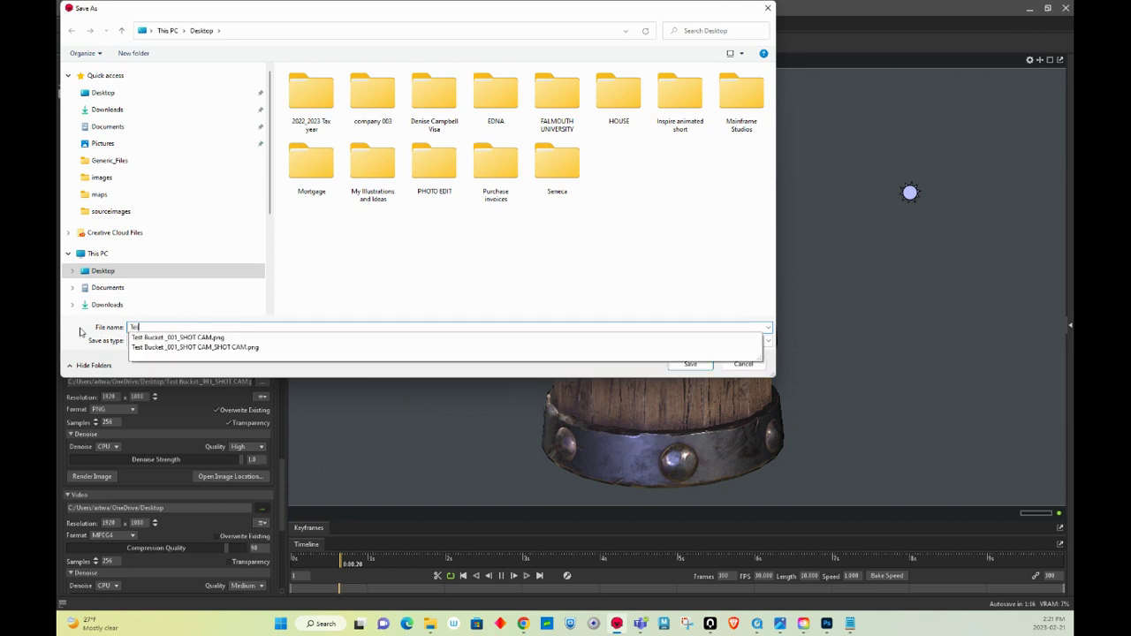
text(st buck t)
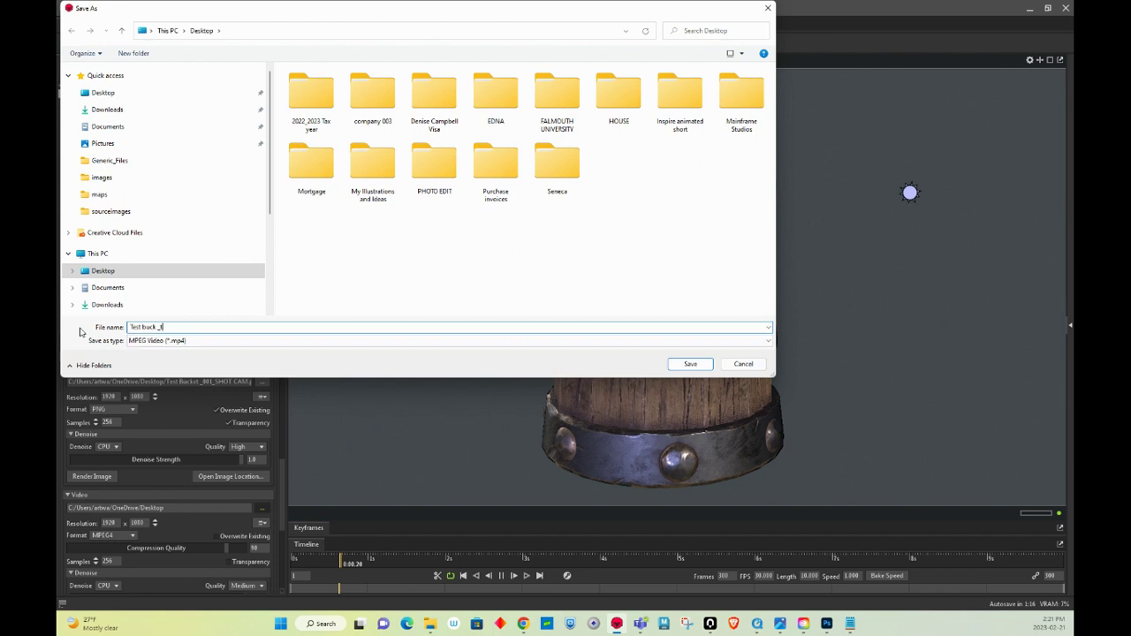
click(692, 364)
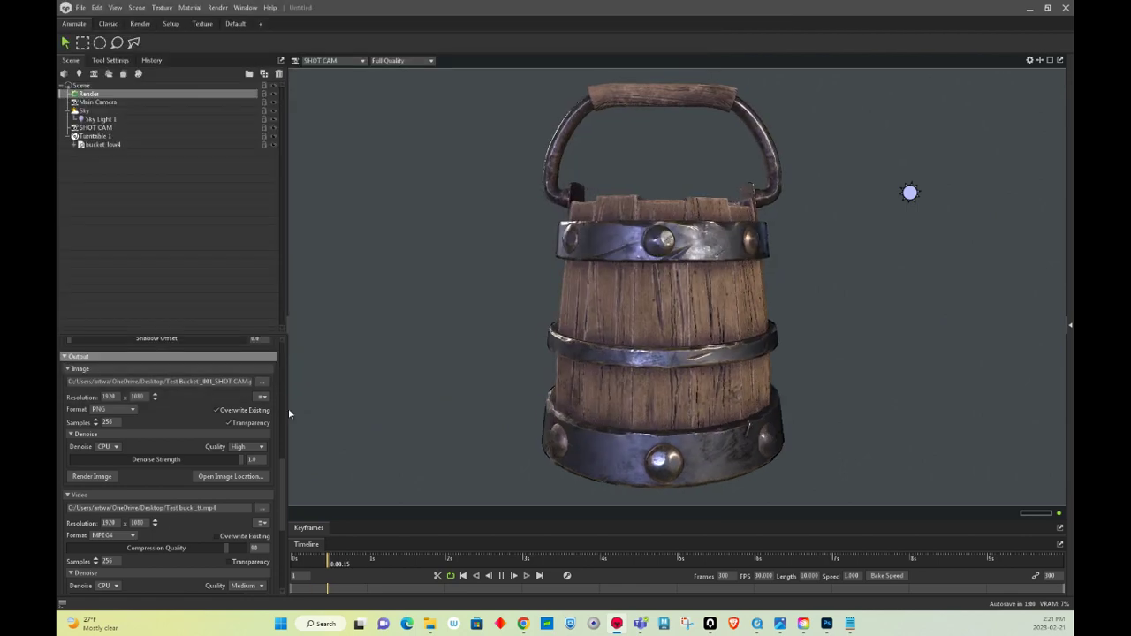
Render the turntable video and show the desktop to find the resulting MP4 file
scroll(88, 517, down, 3)
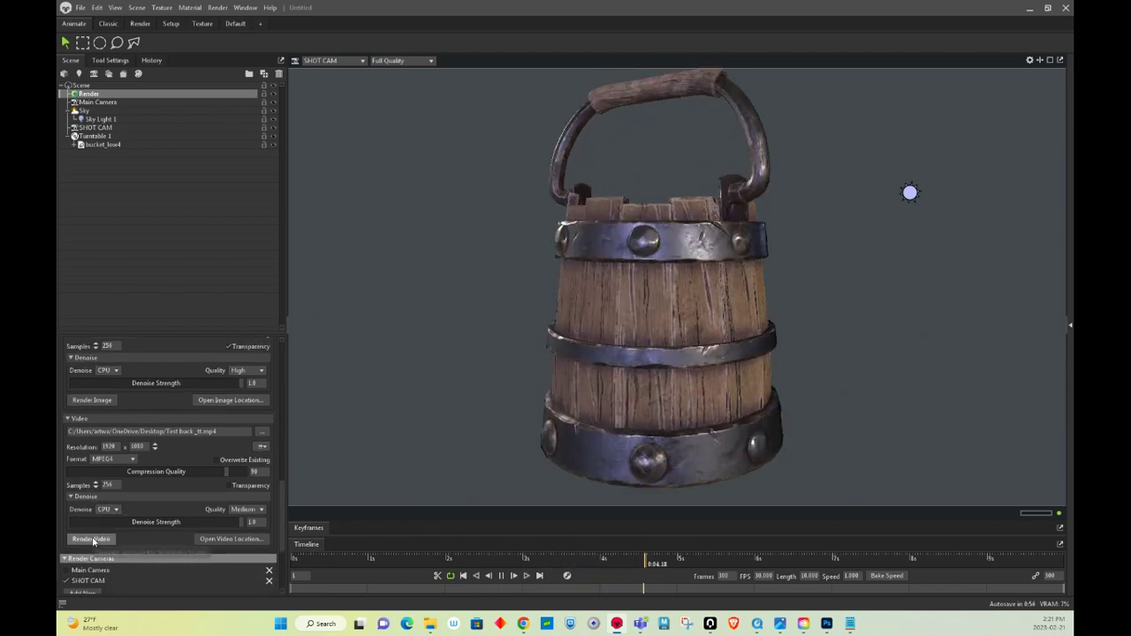
click(81, 539)
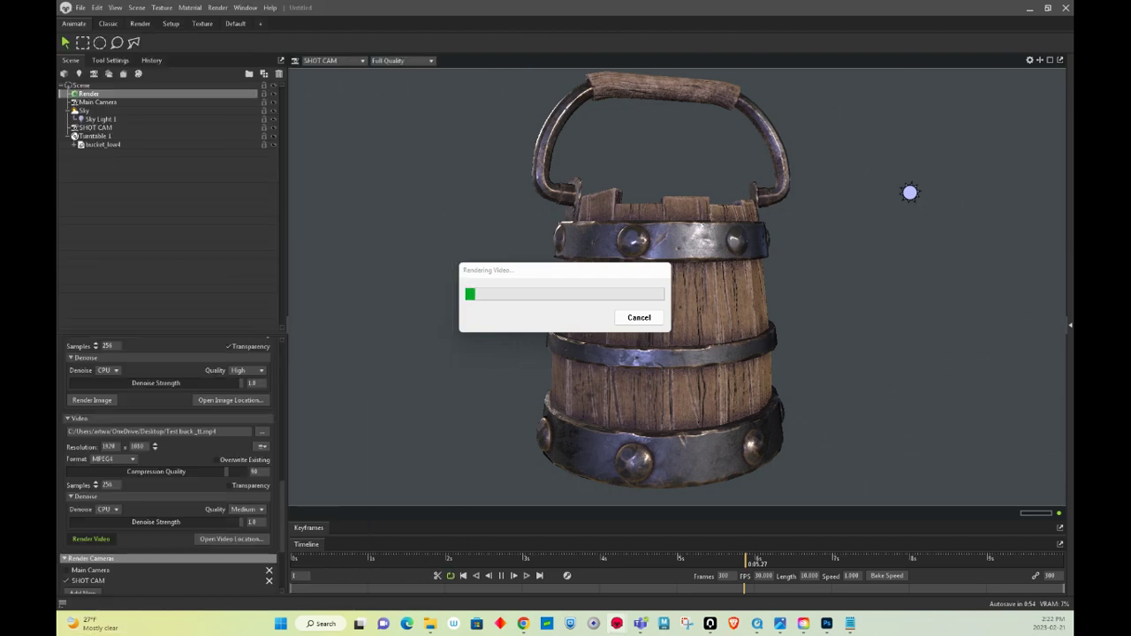
key(super+d)
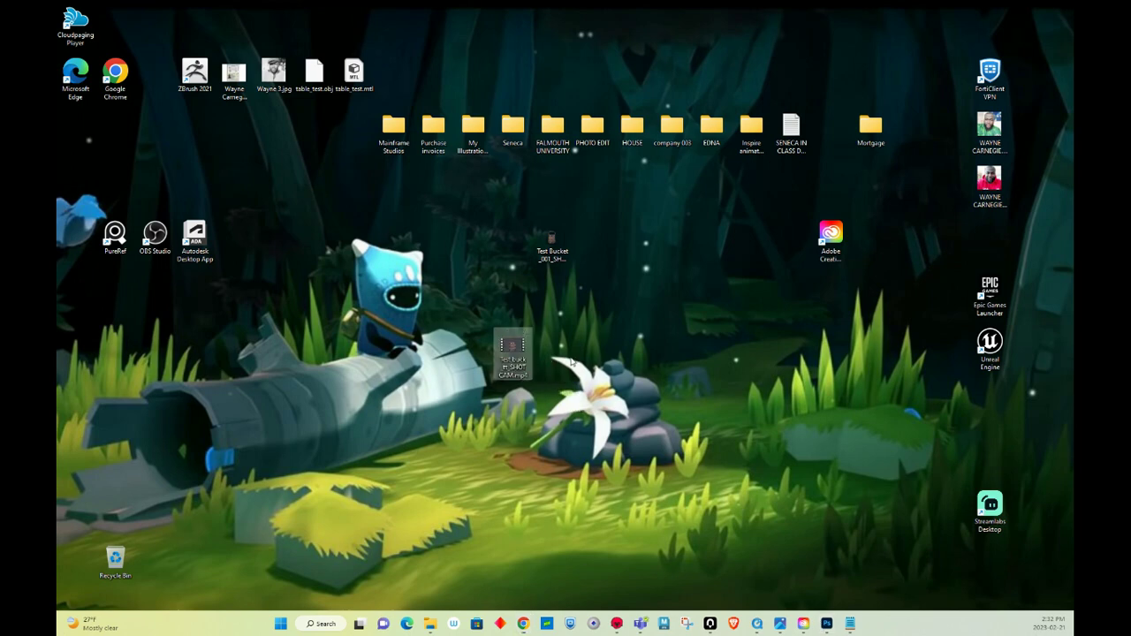
Play the rendered turntable MP4 from the desktop, check the bucket's full rotation, and close the video player
double_click(512, 346)
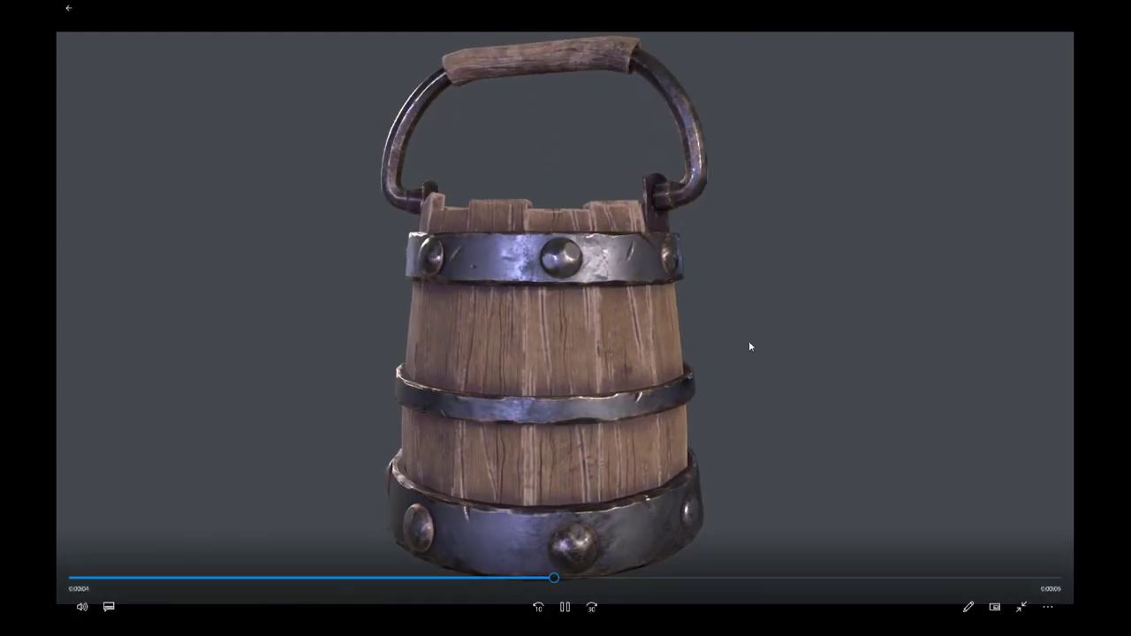
double_click(771, 321)
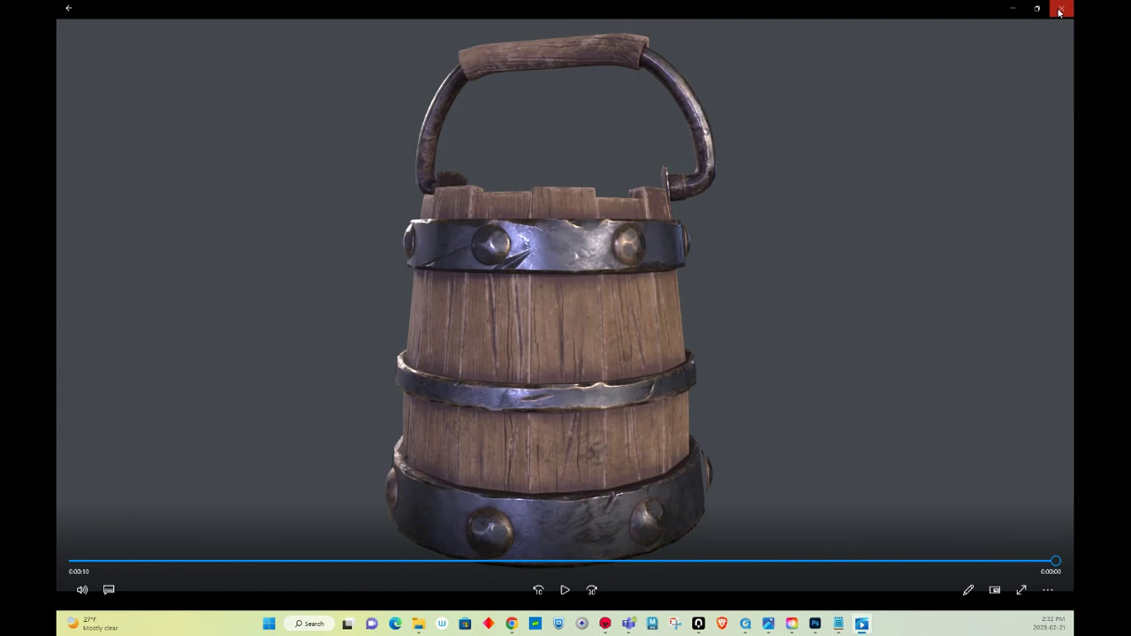
click(1059, 11)
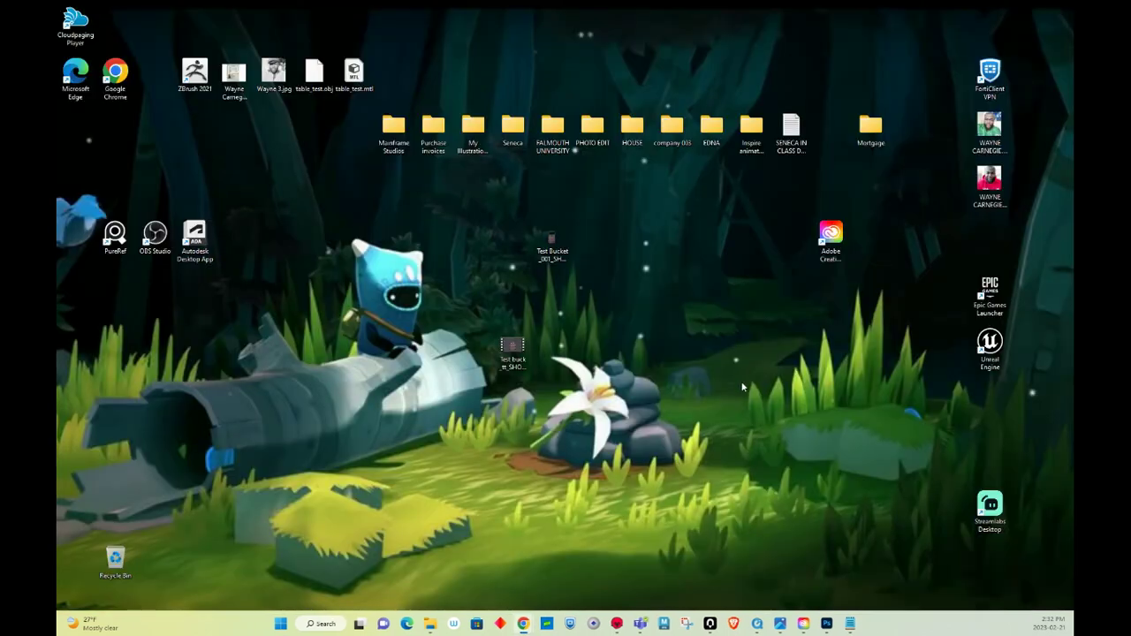
Return to Marmoset Toolbag, switch to the Classic workspace, and examine the bucket material's Reflection and Diffusion model options
click(617, 623)
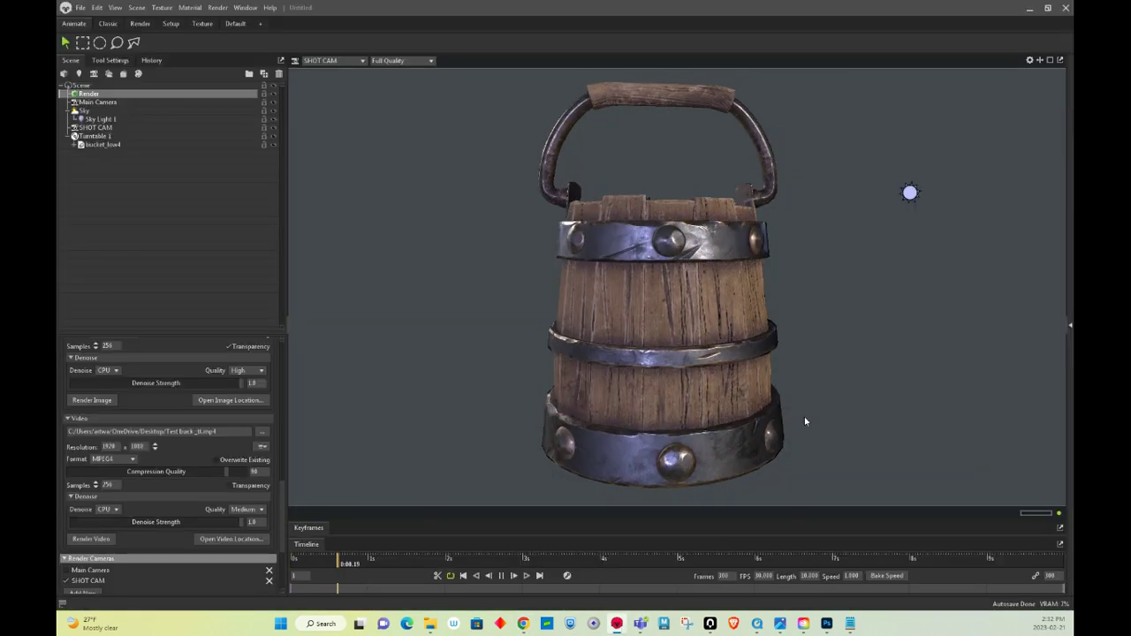
click(108, 23)
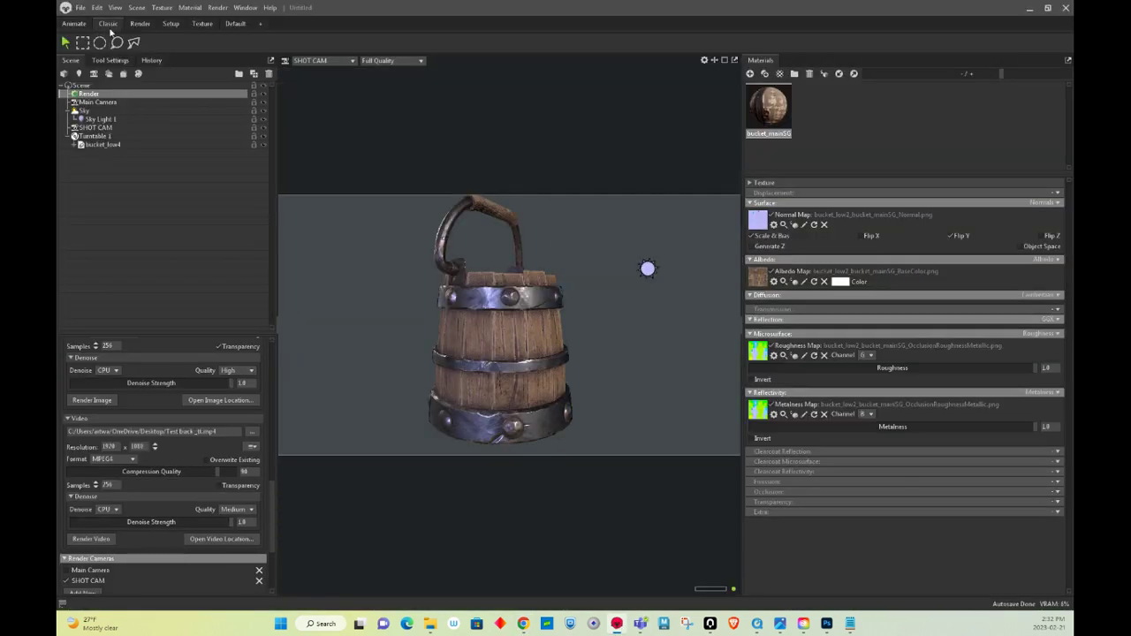
click(761, 320)
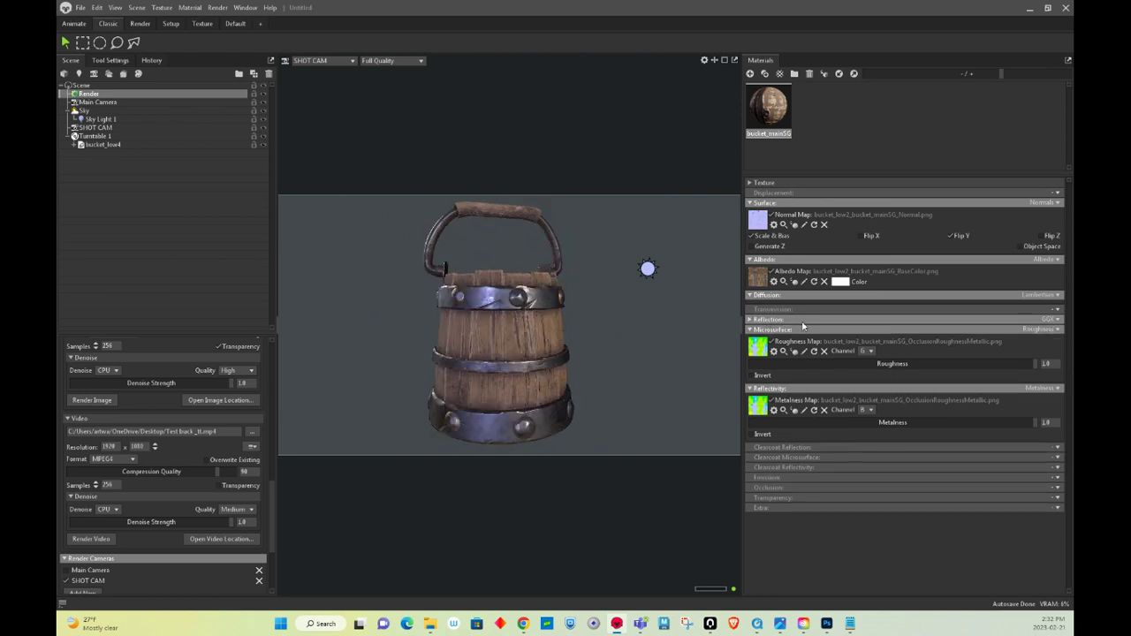
click(1050, 319)
click(1049, 320)
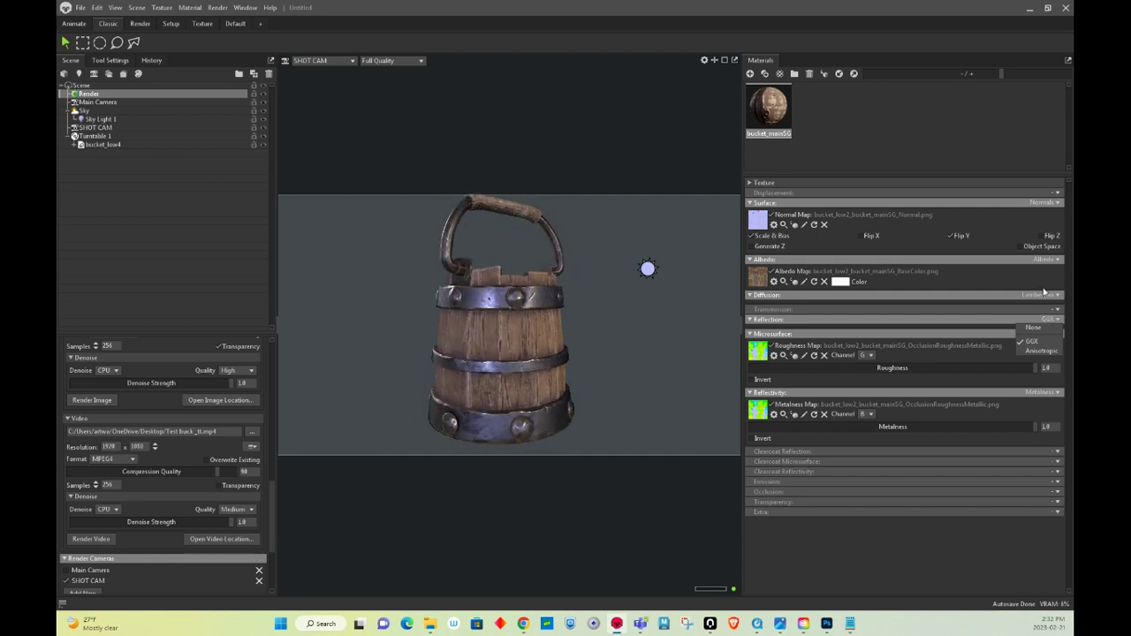
click(1034, 296)
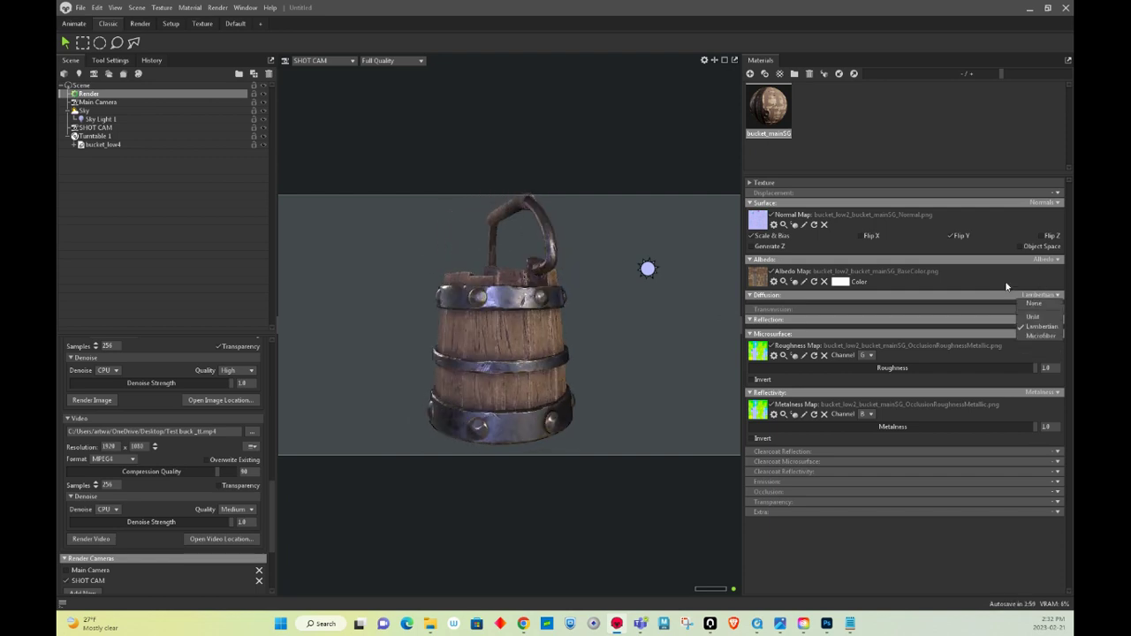